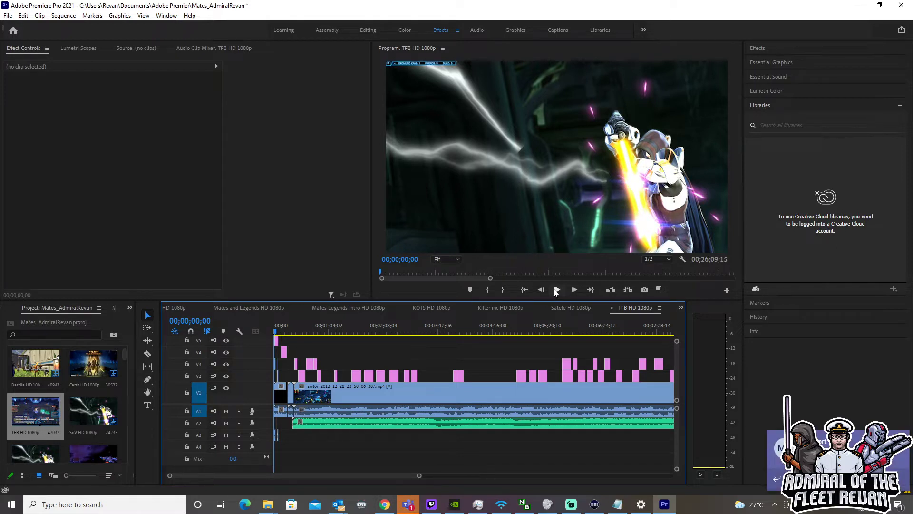
# - Play the opening seconds of the TFB HD 1080p sequence to check how smoothly it previews, and stop playback
pyautogui.click(557, 289)
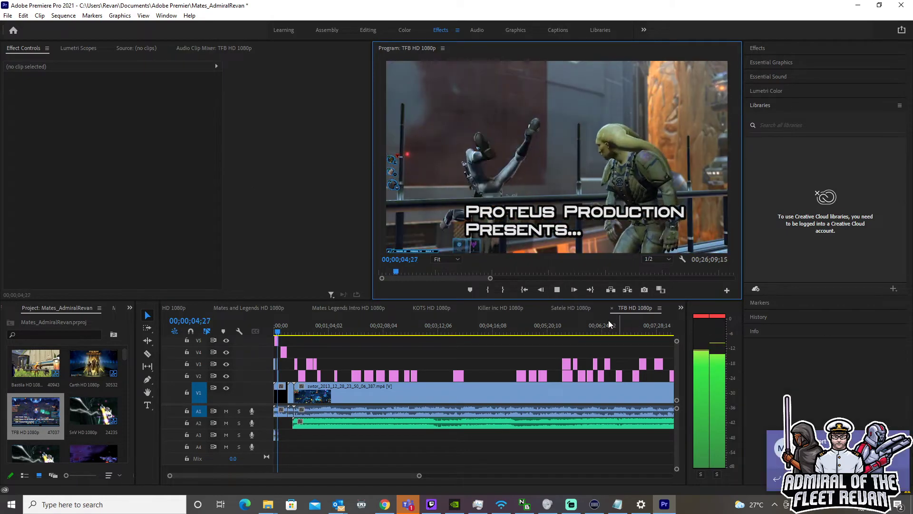
pyautogui.click(557, 291)
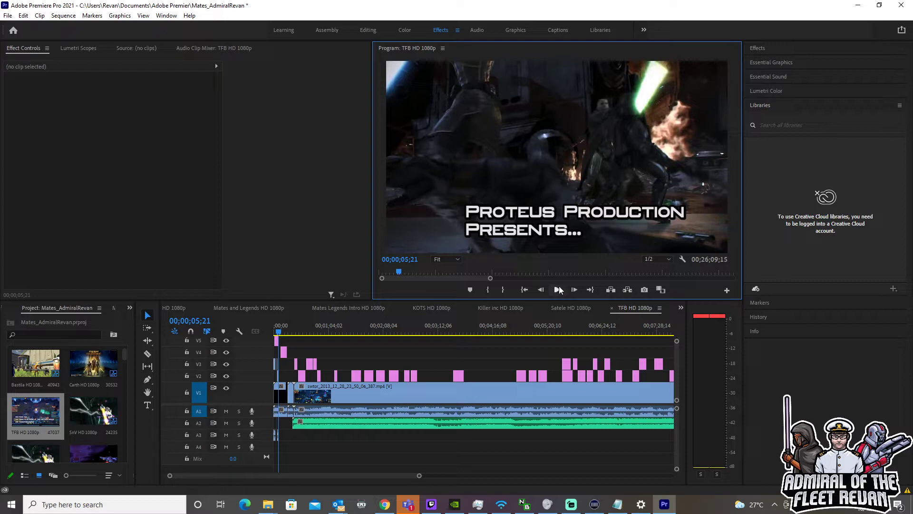
pyautogui.click(189, 16)
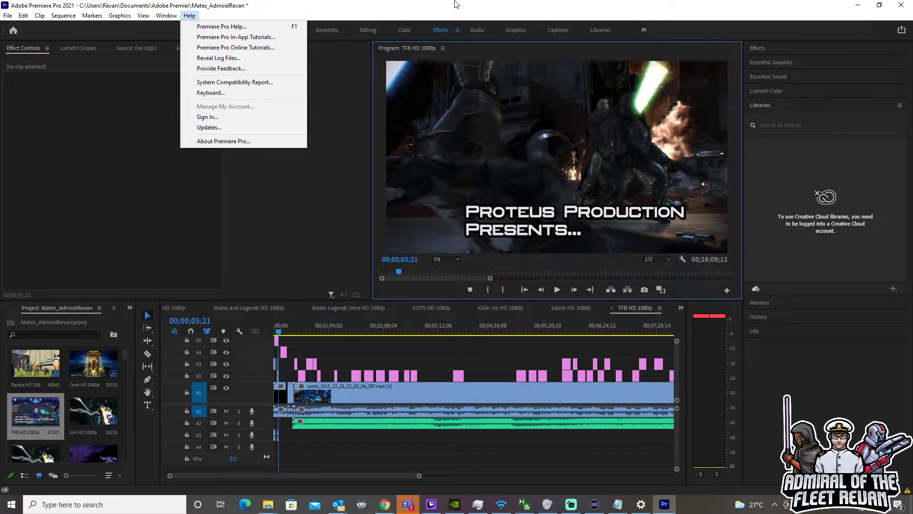
pyautogui.click(429, 35)
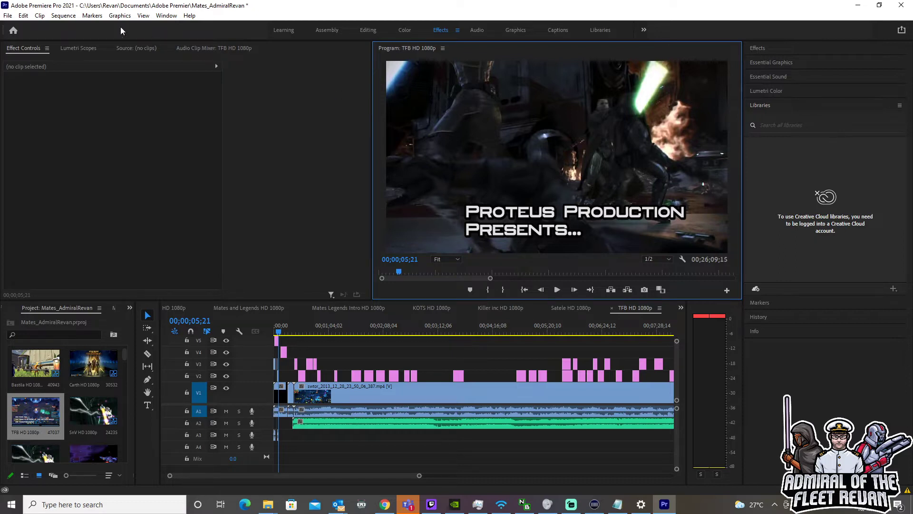
# - Turn off High Quality Playback for the program monitor, briefly test playback, and switch the option back on
pyautogui.click(687, 262)
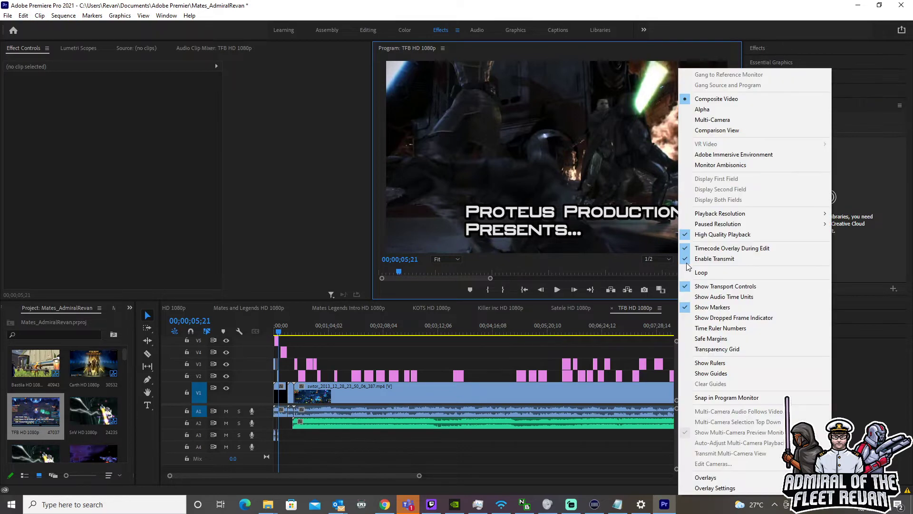
pyautogui.click(725, 236)
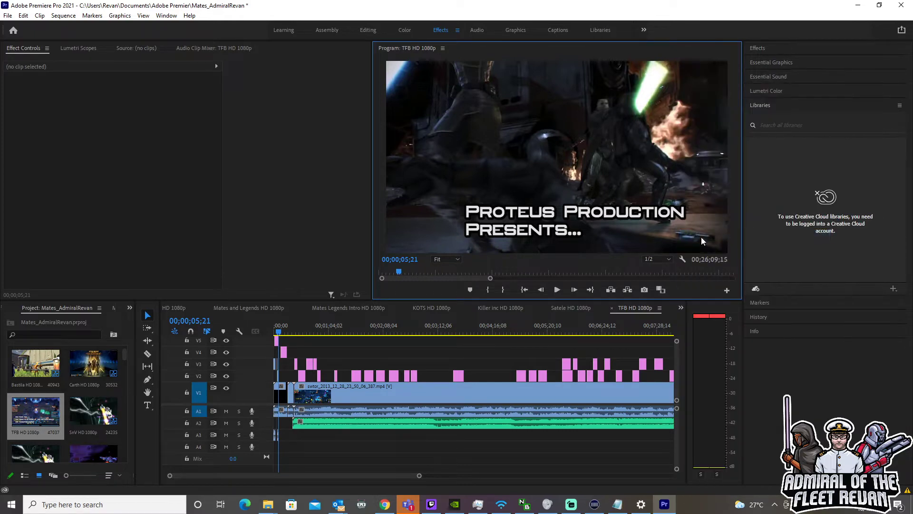
pyautogui.click(559, 290)
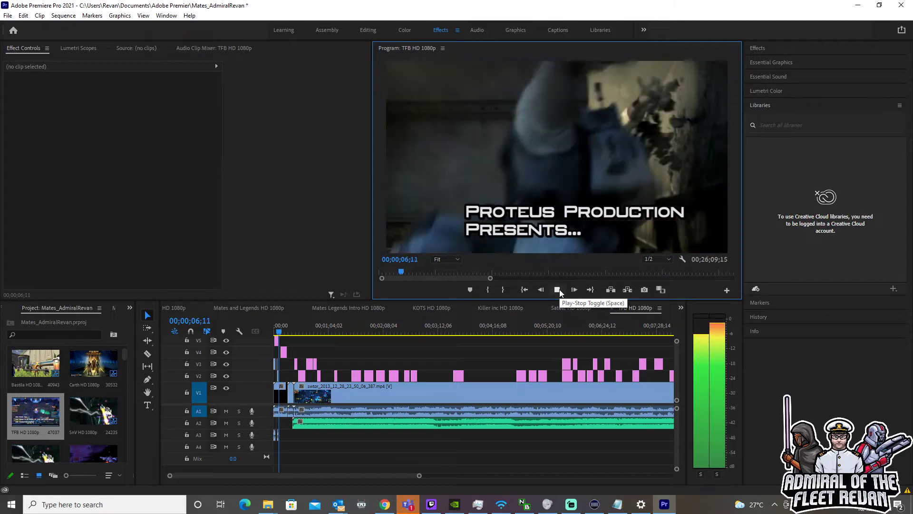
pyautogui.click(559, 291)
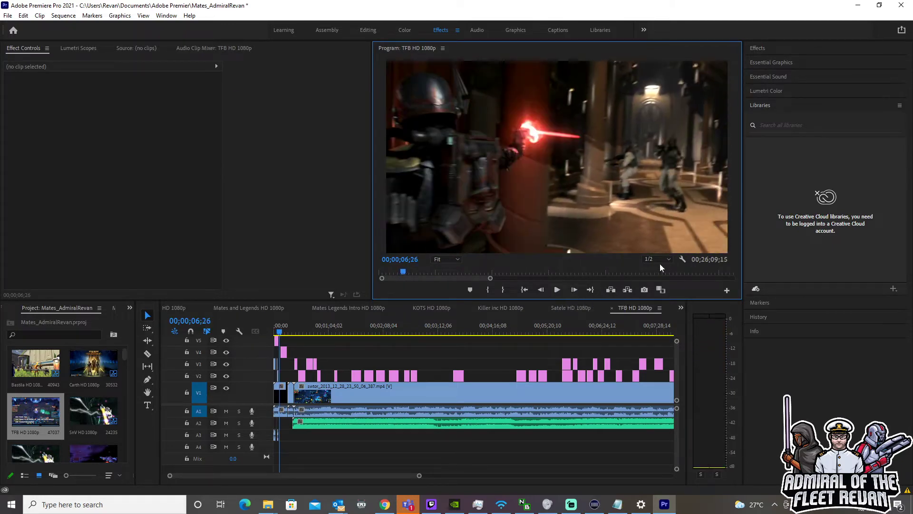
pyautogui.click(683, 259)
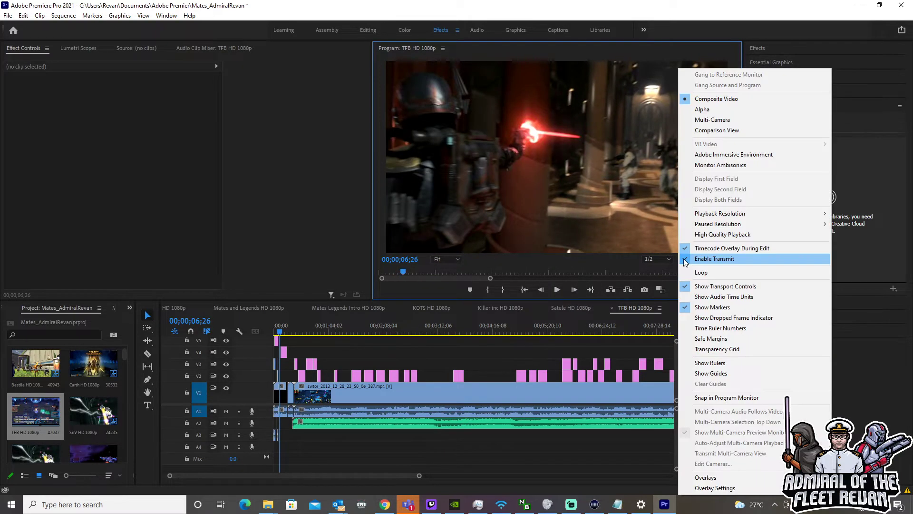
pyautogui.click(709, 229)
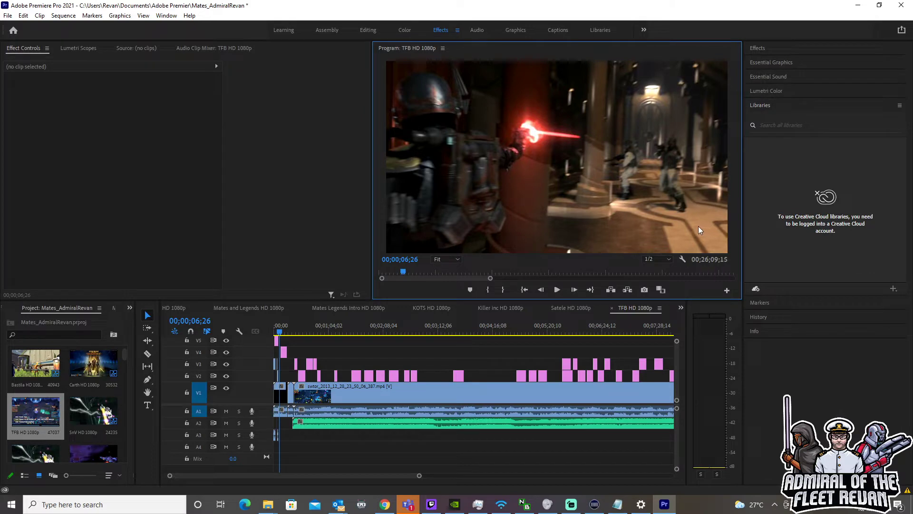
# - Examine the Media Cache preferences and the options for deleting media cache files, leaving without deleting anything
pyautogui.click(28, 17)
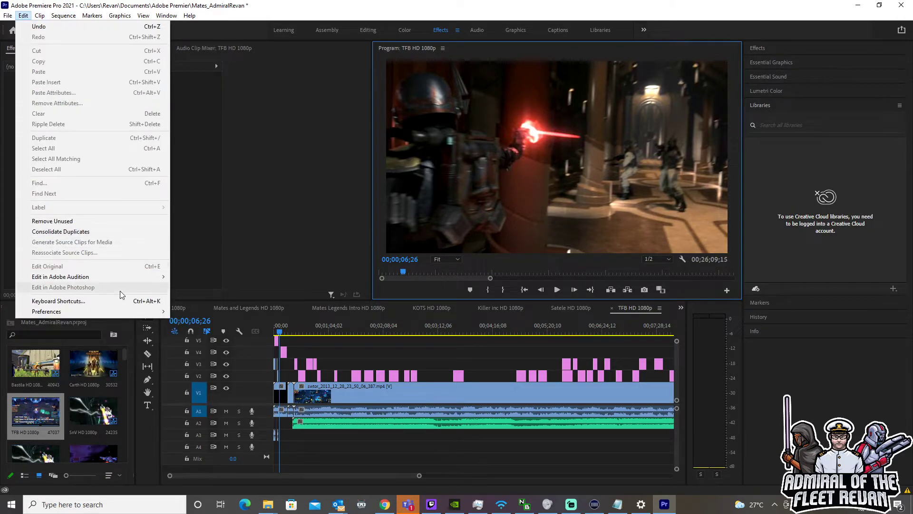
pyautogui.moveTo(130, 315)
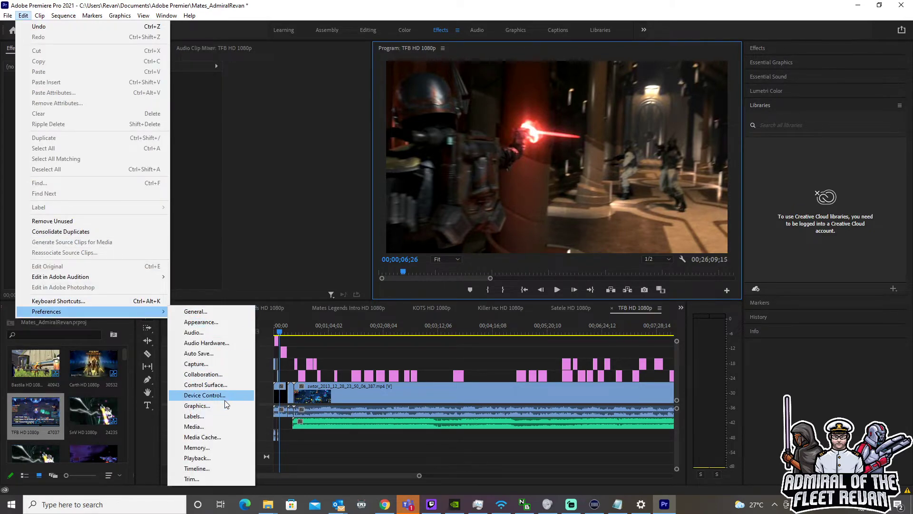
pyautogui.click(195, 314)
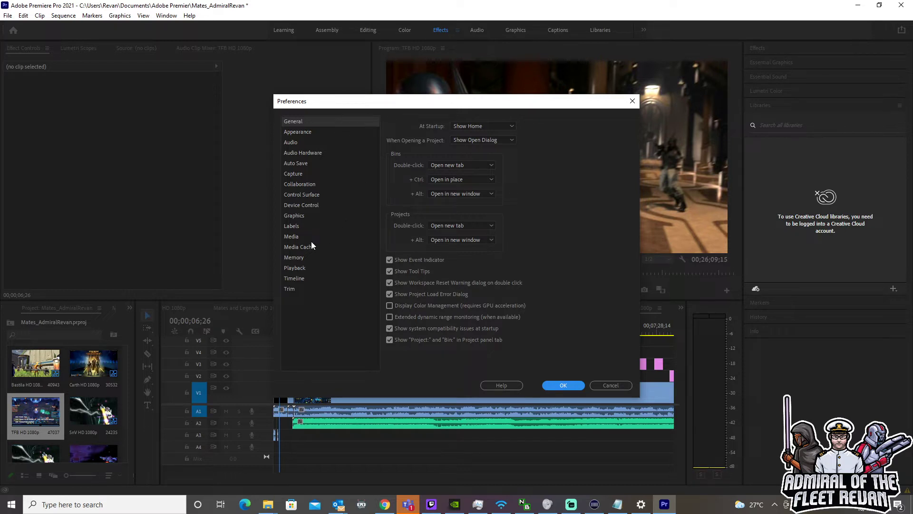
pyautogui.click(297, 248)
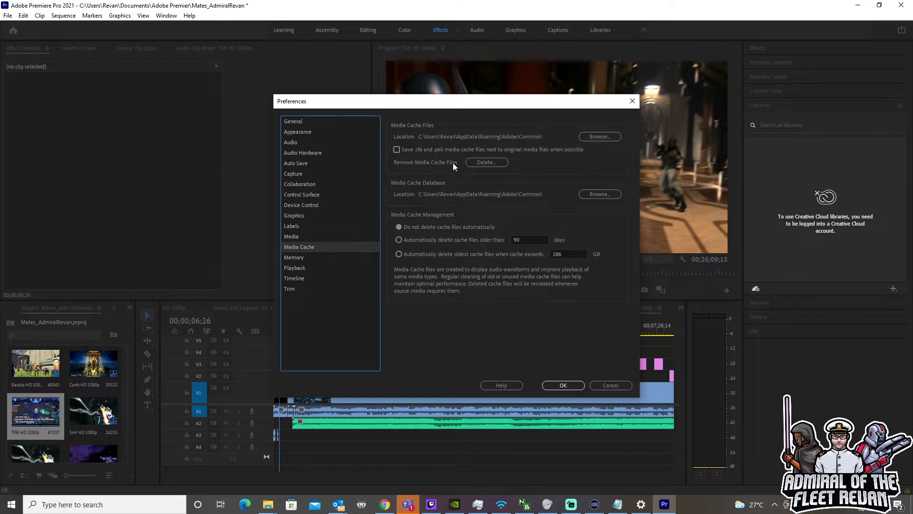
pyautogui.click(495, 163)
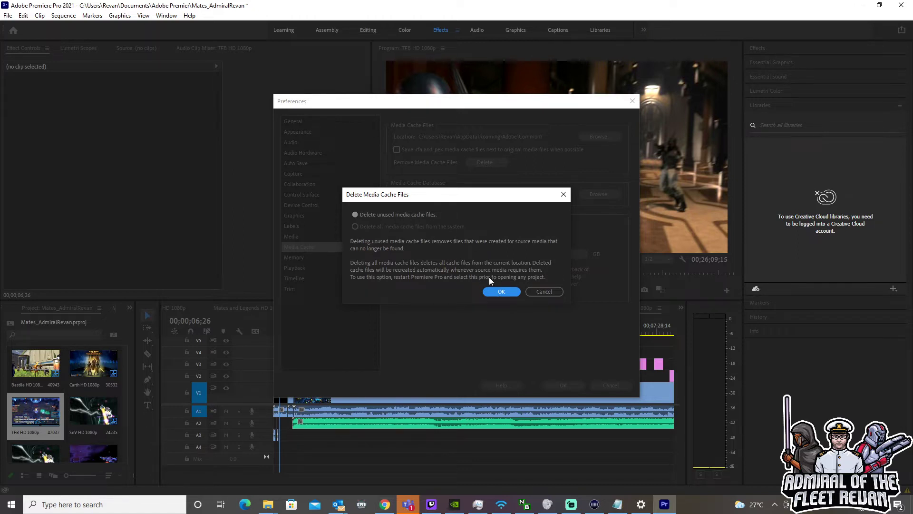
pyautogui.click(543, 291)
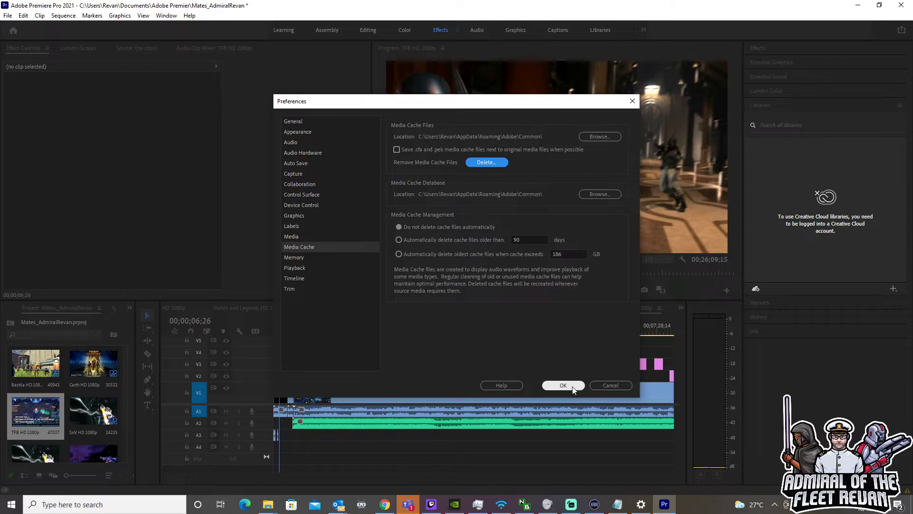
pyautogui.click(610, 386)
# - Review the Playback and Trim pages of the preferences
pyautogui.click(24, 16)
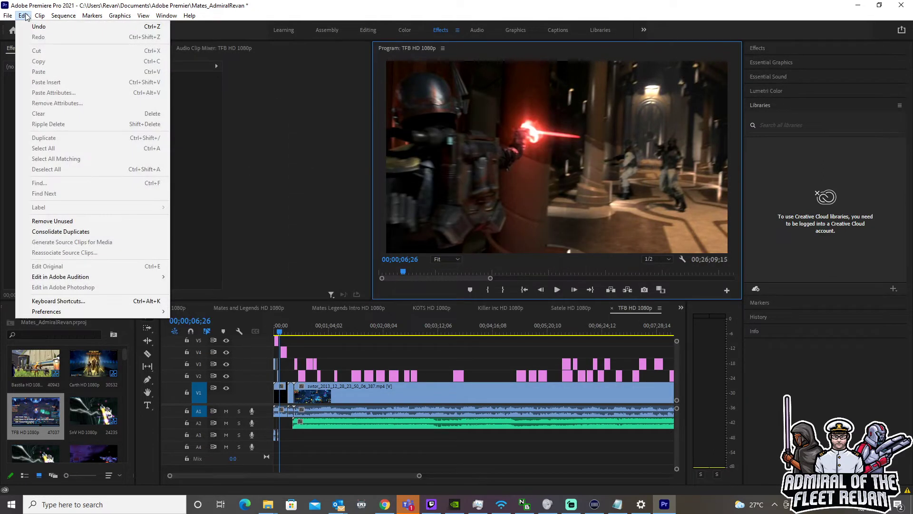
pyautogui.moveTo(93, 313)
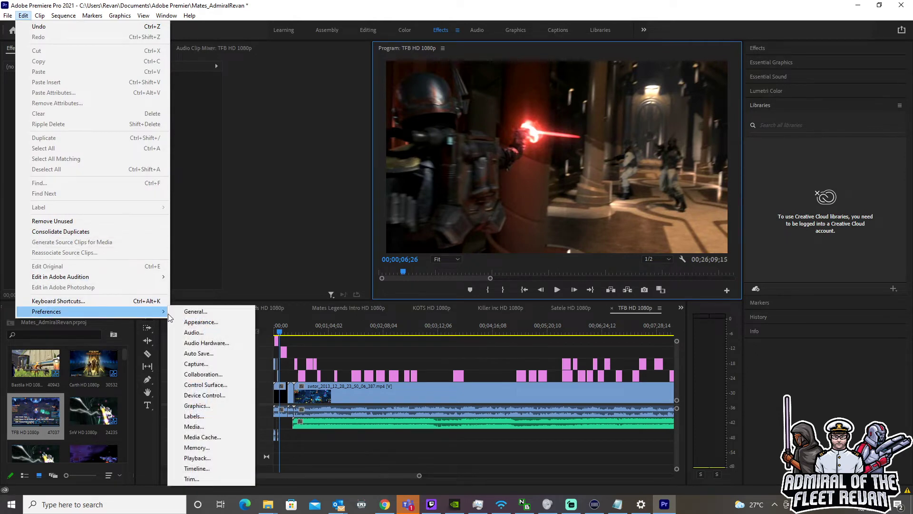
pyautogui.click(180, 311)
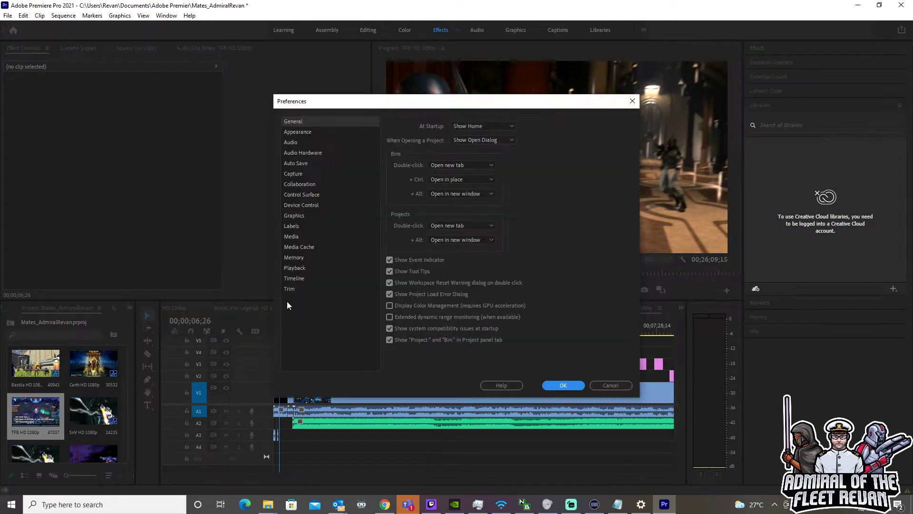
pyautogui.click(305, 269)
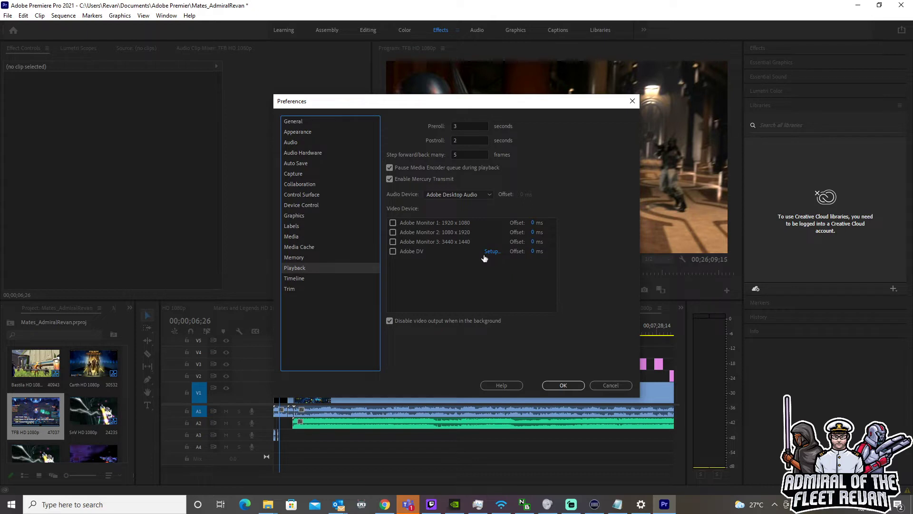
pyautogui.click(314, 288)
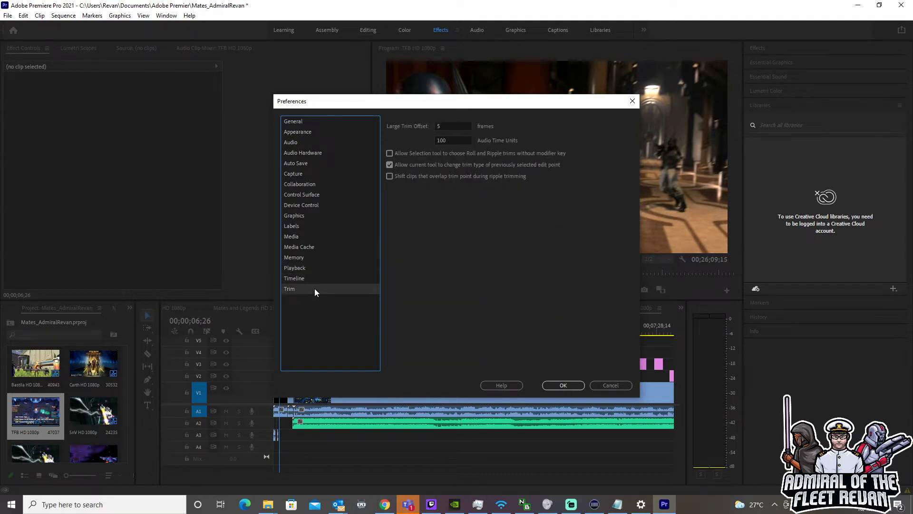
# - In the Memory preferences, optimize rendering for Memory and reserve 6 GB of RAM for other applications
pyautogui.click(311, 259)
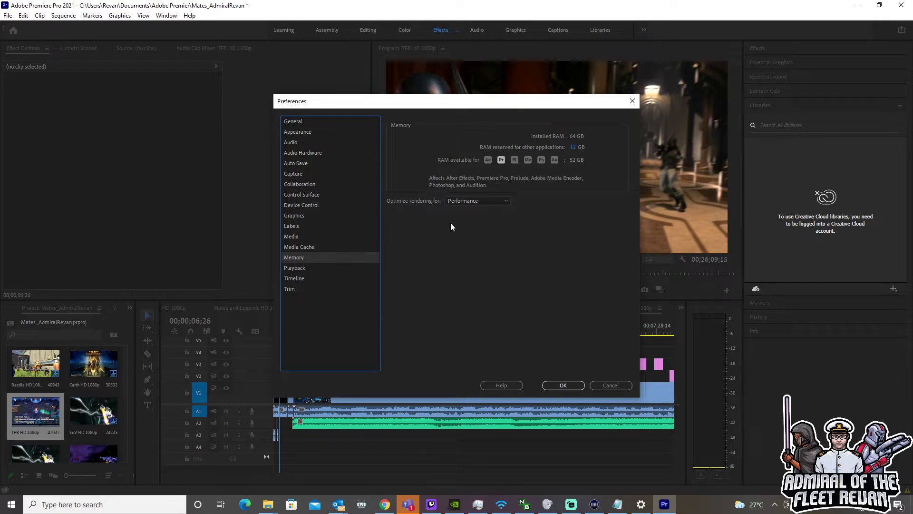
pyautogui.click(472, 200)
pyautogui.click(475, 224)
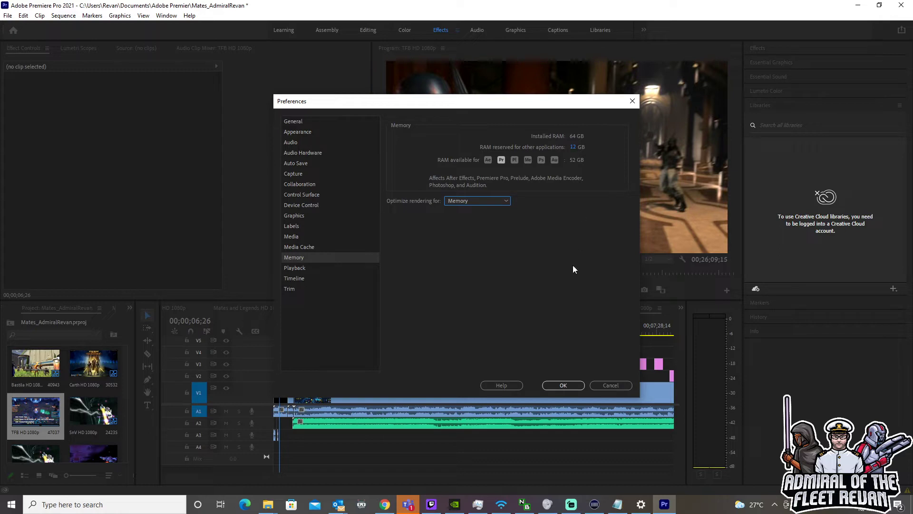
pyautogui.click(573, 147)
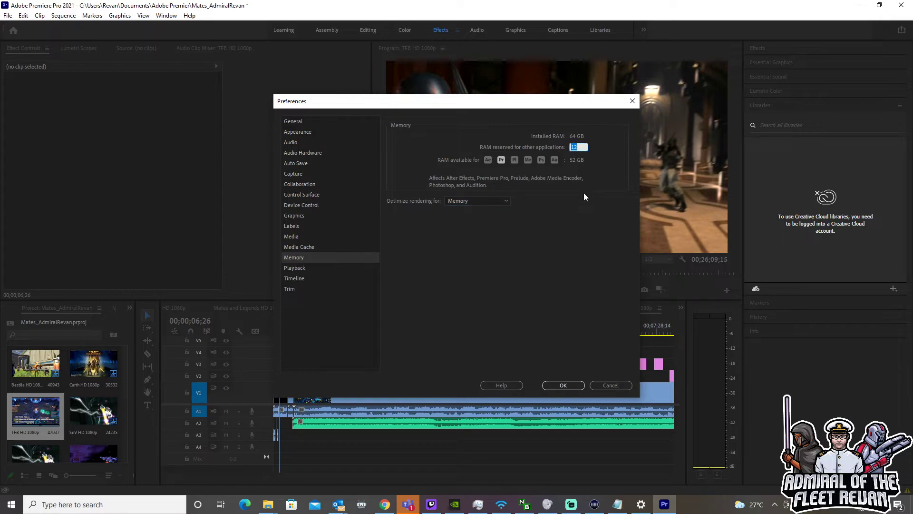
pyautogui.write('6')
pyautogui.press('Return')
# - Optimize rendering for Performance, reserve 12 GB of RAM for other applications, and apply the preferences
pyautogui.click(474, 202)
pyautogui.click(480, 215)
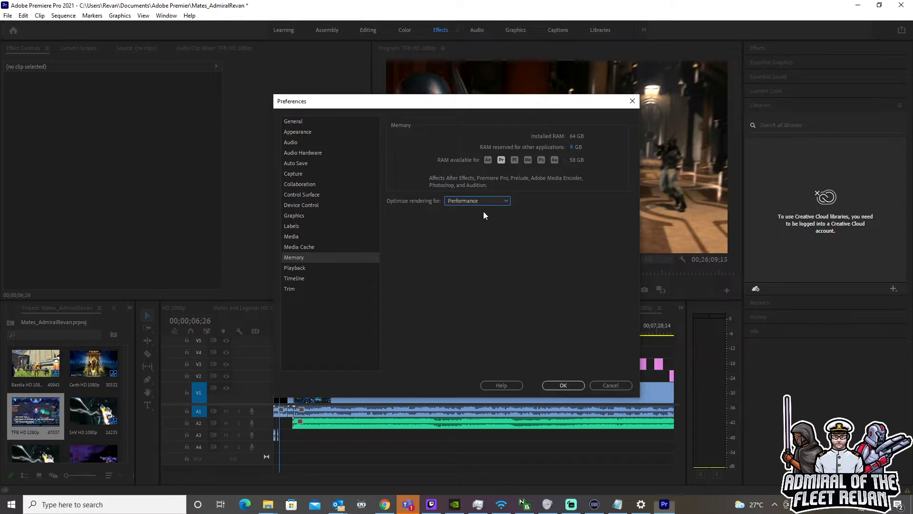
pyautogui.click(573, 147)
pyautogui.write('12')
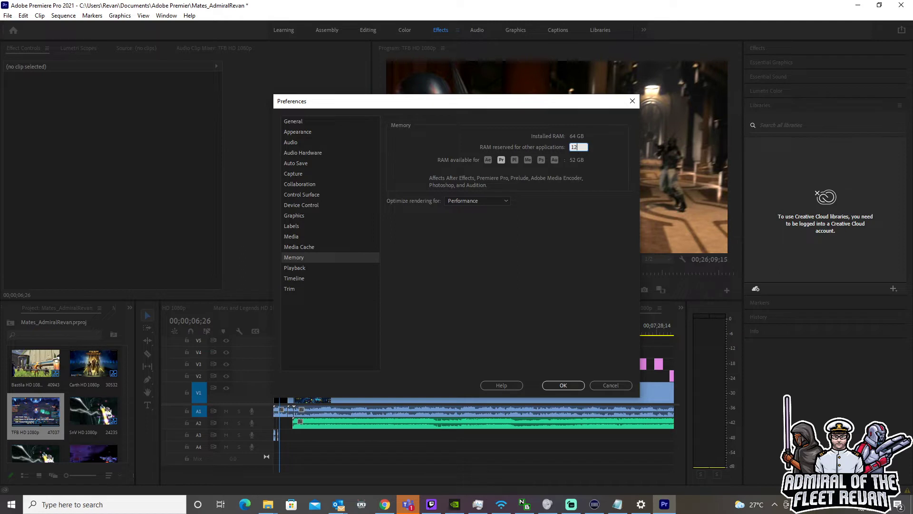
pyautogui.click(565, 258)
pyautogui.click(564, 385)
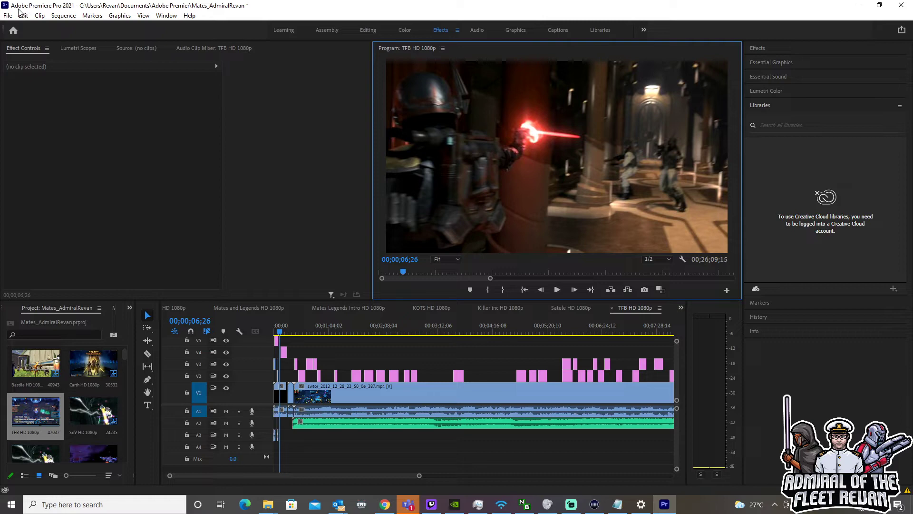
# - Examine the sequence settings of TFB HD 1080p and close them without changes
pyautogui.click(55, 21)
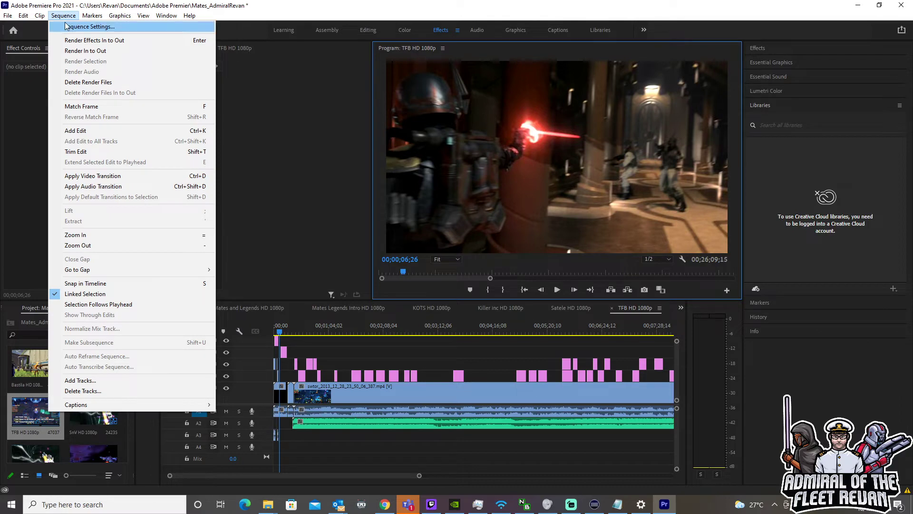
pyautogui.click(65, 26)
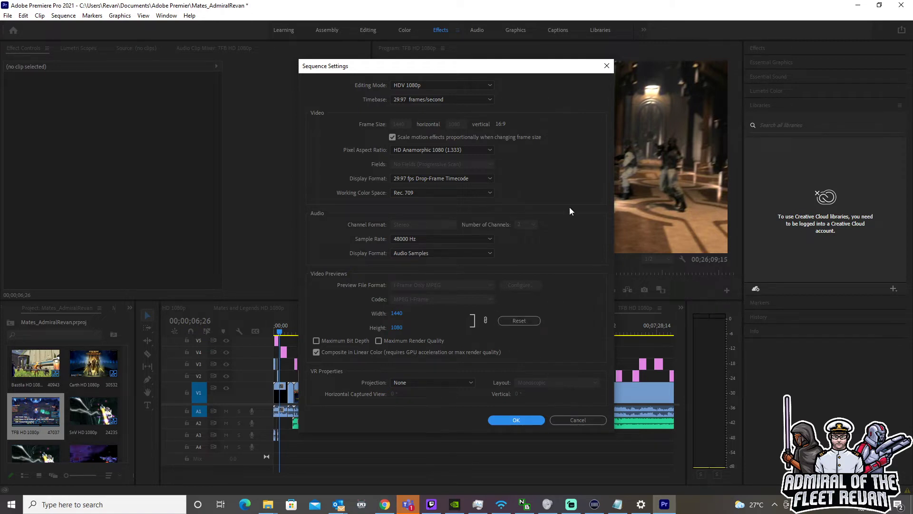
pyautogui.click(579, 420)
# - In the Media preferences, switch H264/HEVC hardware accelerated decoding off and back on, and close the preferences without saving
pyautogui.click(64, 15)
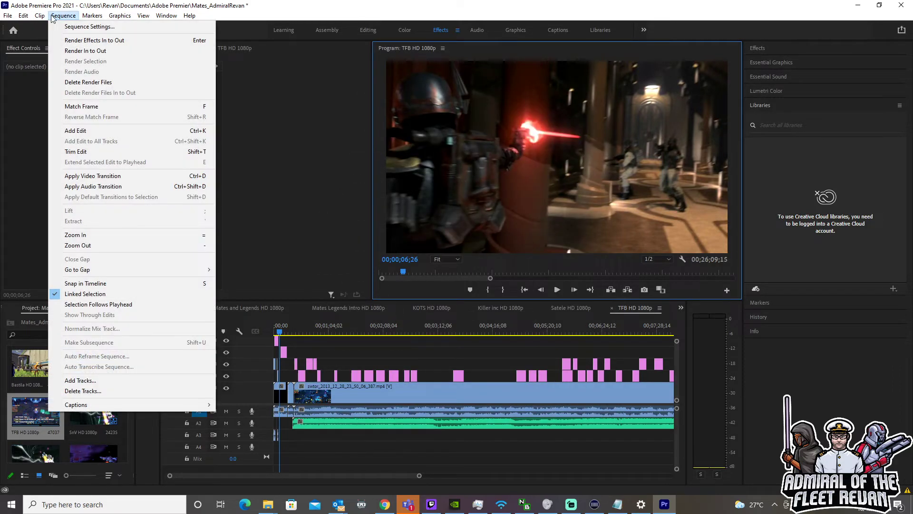
pyautogui.moveTo(39, 14)
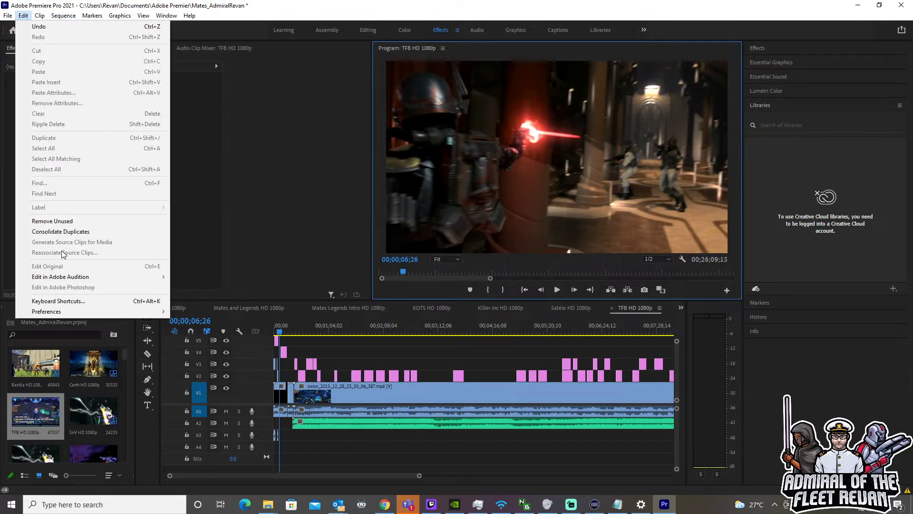
pyautogui.moveTo(78, 314)
pyautogui.click(199, 317)
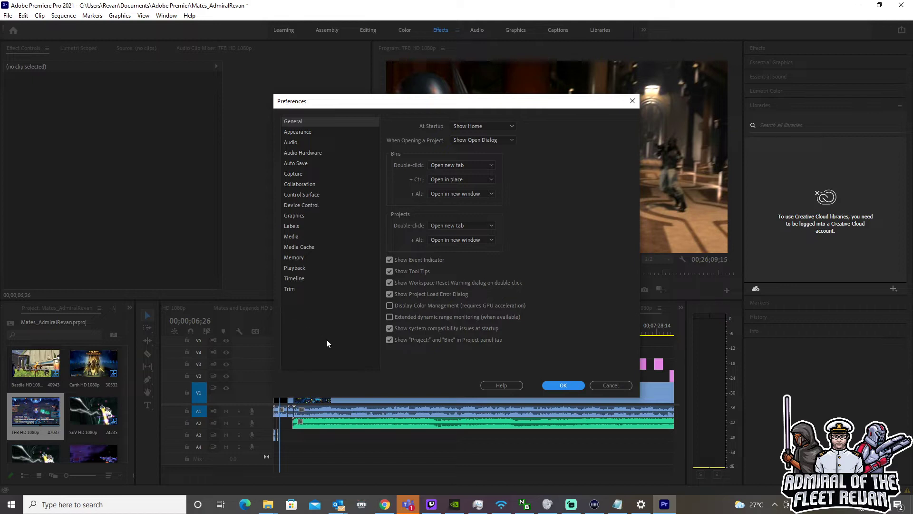
pyautogui.click(317, 241)
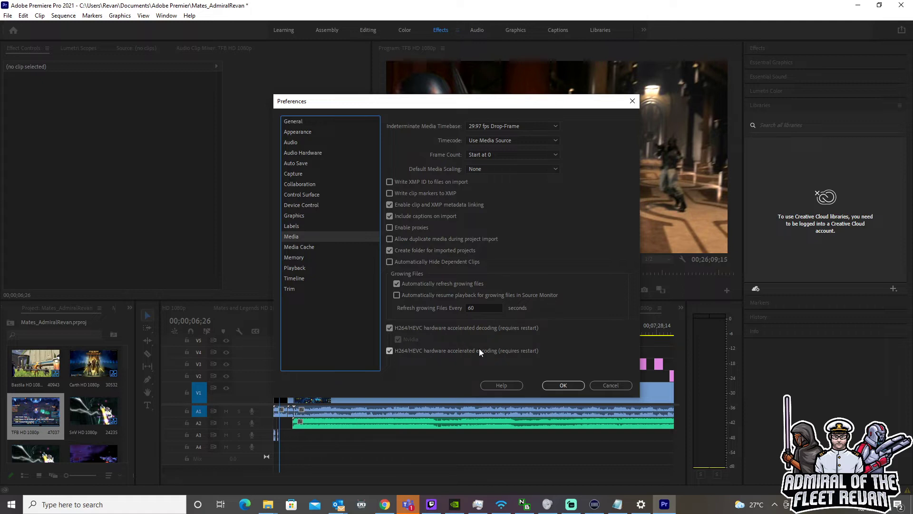
pyautogui.click(391, 328)
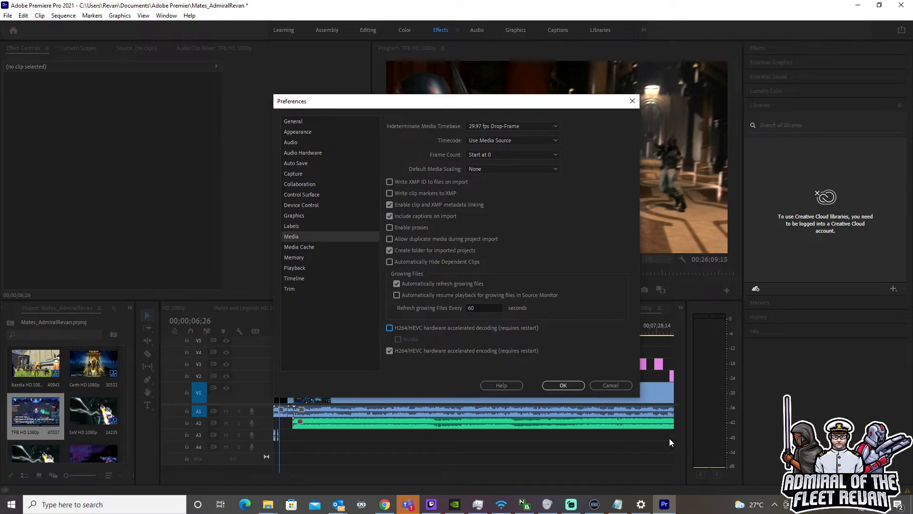
pyautogui.click(389, 327)
pyautogui.click(630, 384)
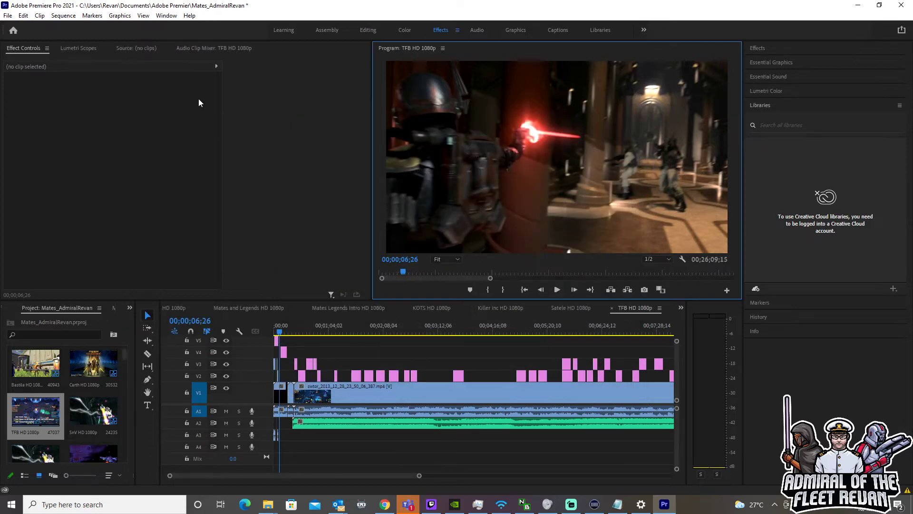
# - In the Audio Hardware preferences, examine the available default input and output devices and the latency choices
pyautogui.click(72, 16)
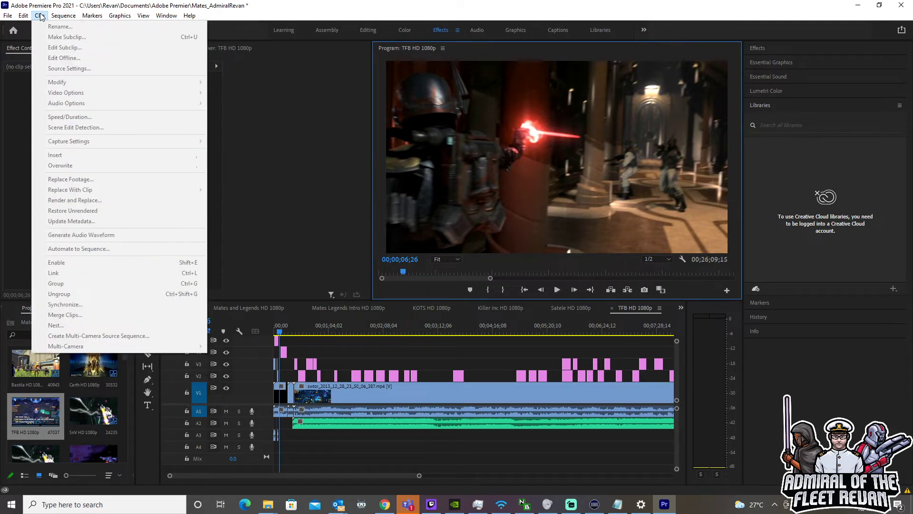
pyautogui.moveTo(23, 16)
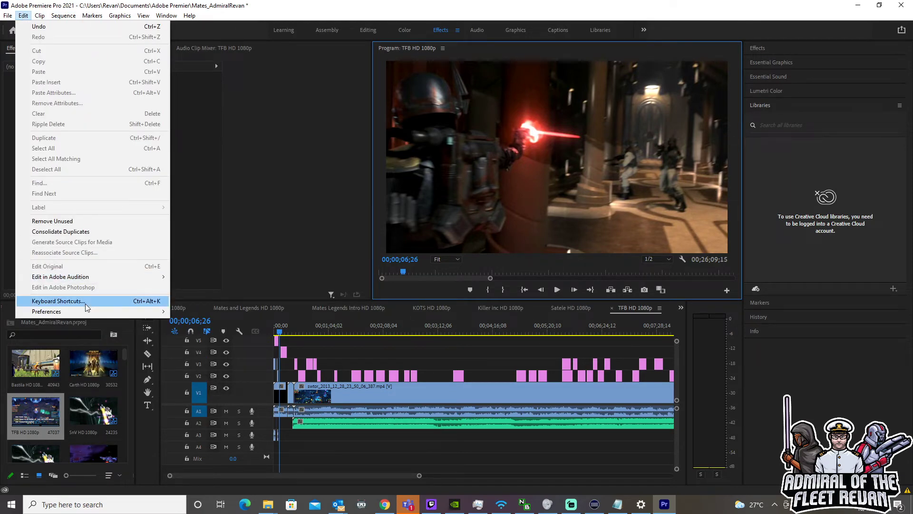
pyautogui.moveTo(89, 311)
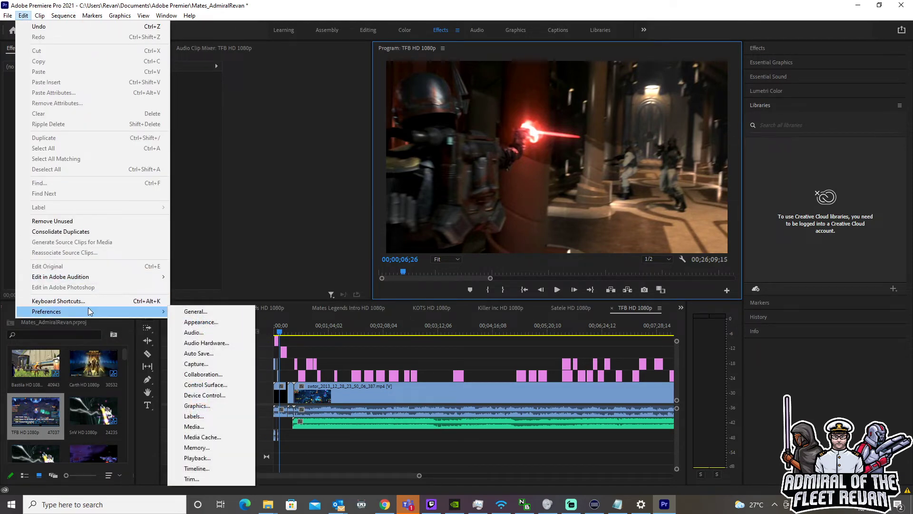
pyautogui.click(190, 313)
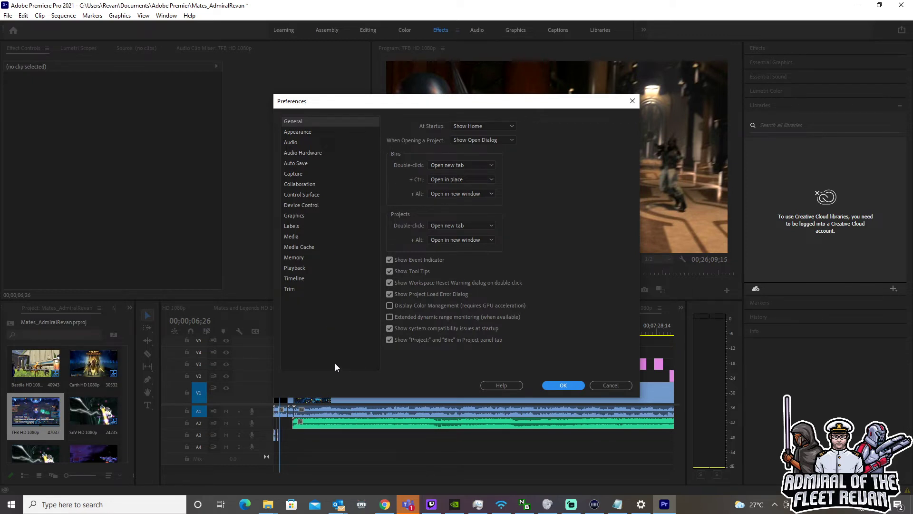
pyautogui.click(301, 153)
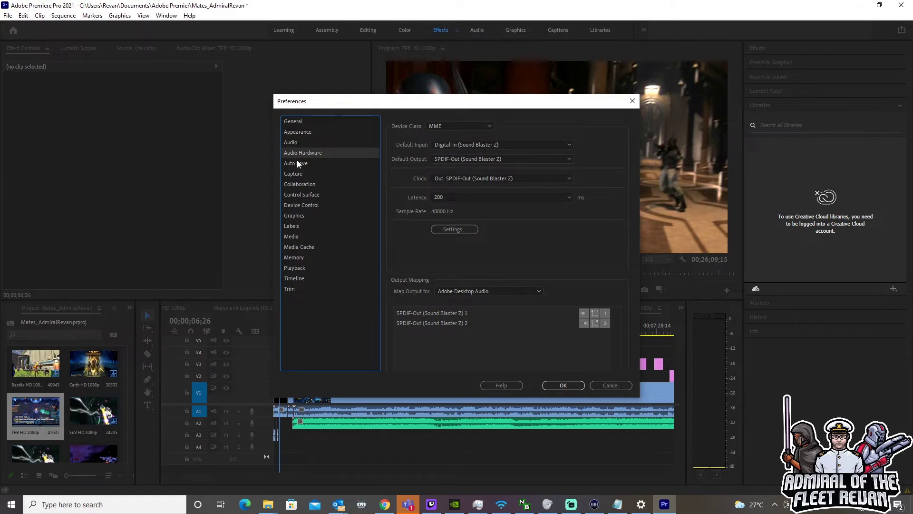
pyautogui.click(467, 143)
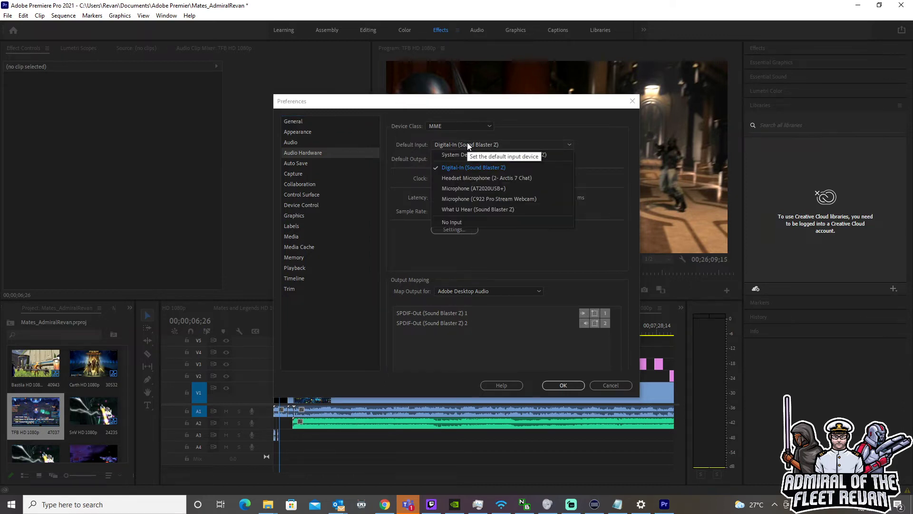
pyautogui.click(467, 143)
pyautogui.click(468, 160)
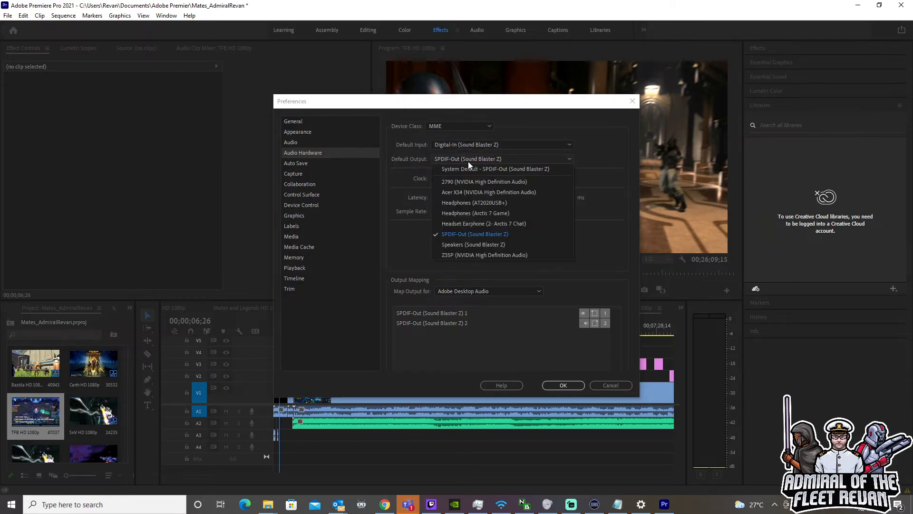
pyautogui.click(468, 160)
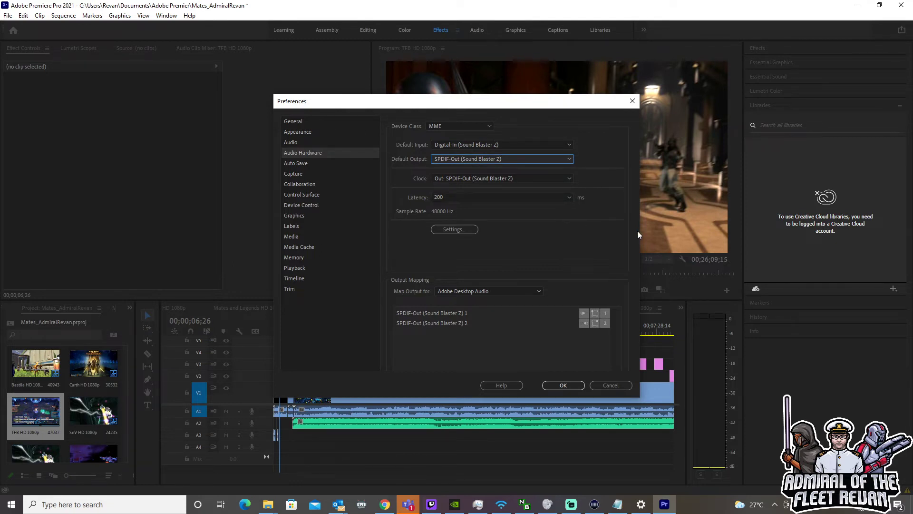
pyautogui.click(564, 197)
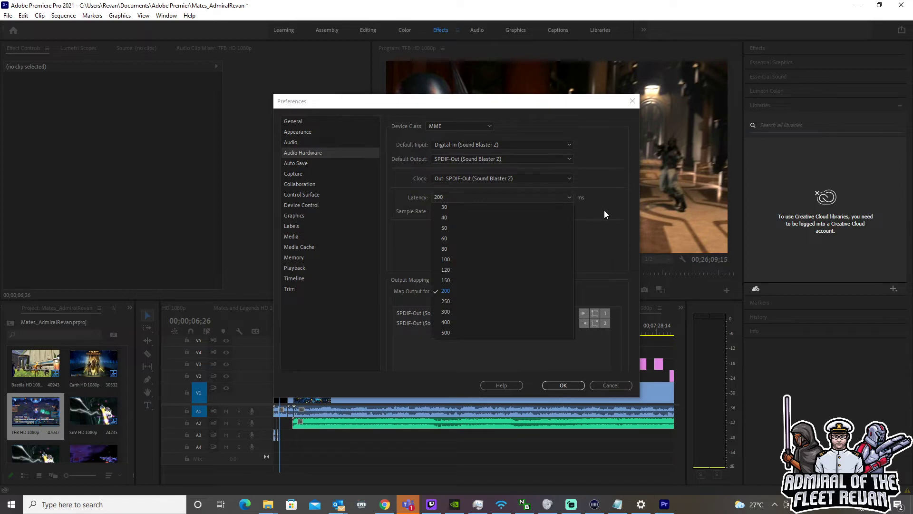
pyautogui.click(616, 199)
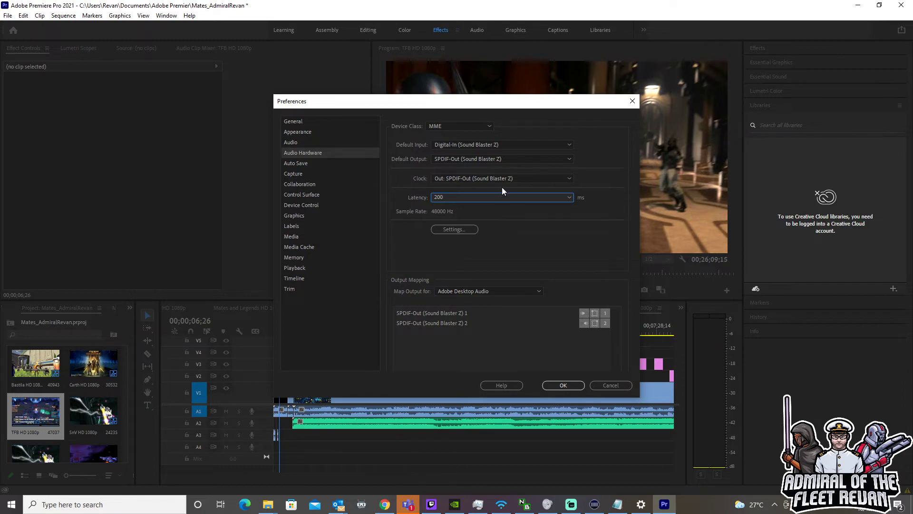
# - Set the default audio input to No Input and accept the device change
pyautogui.click(458, 145)
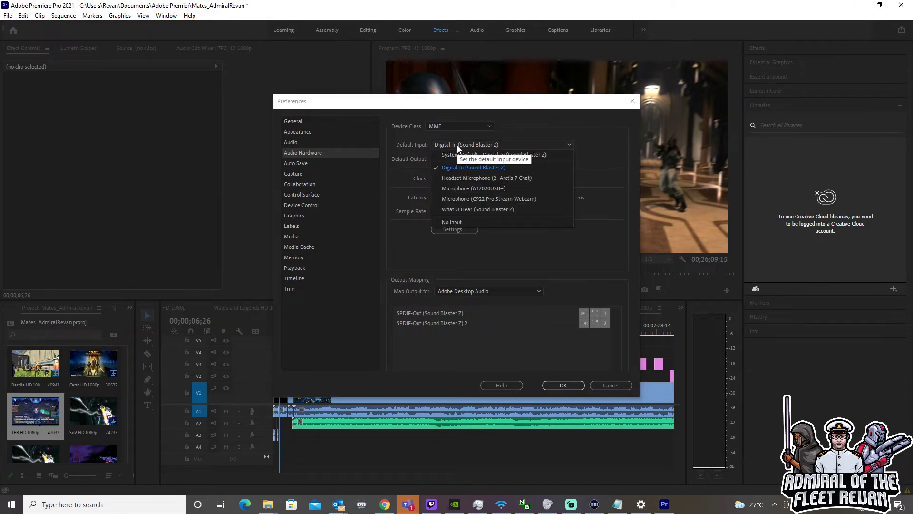
pyautogui.click(465, 222)
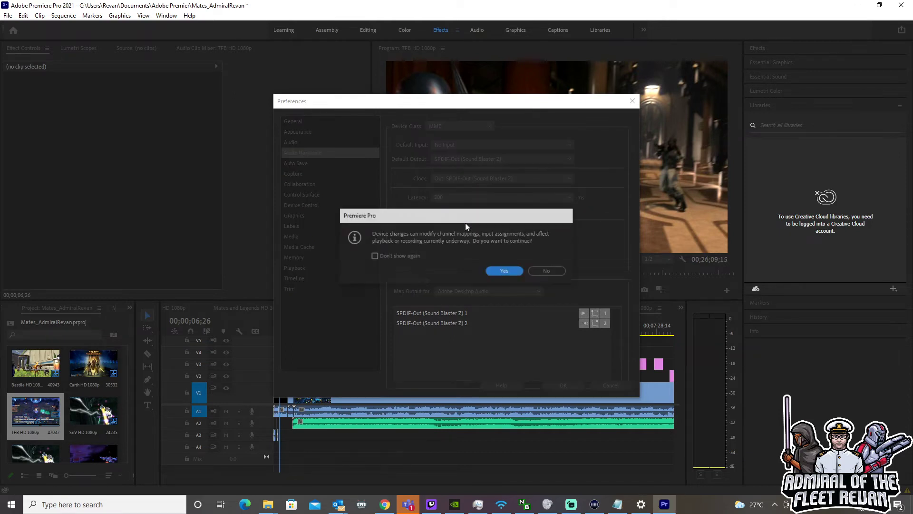
pyautogui.click(515, 273)
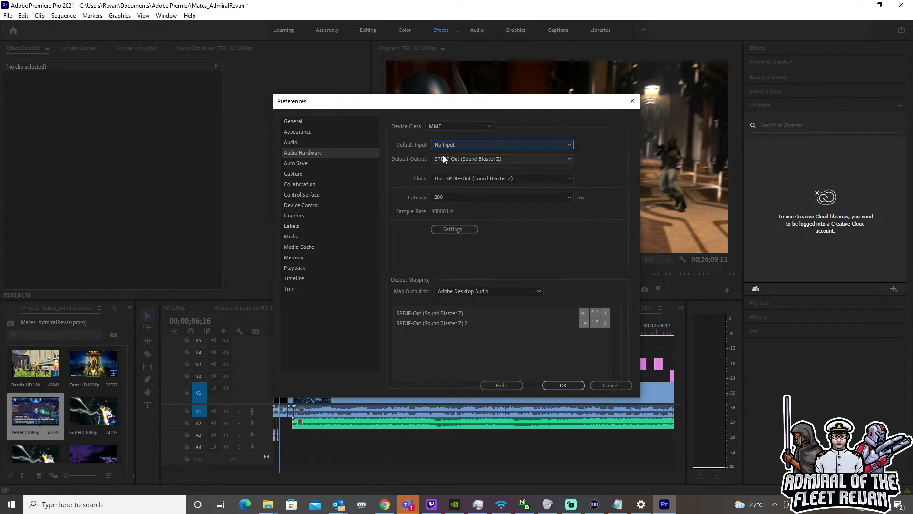
# - Try Digital-In (Sound Blaster Z) as default input, decline that change, and set System Default - Digital-In (Sound Blaster Z) instead
pyautogui.click(450, 144)
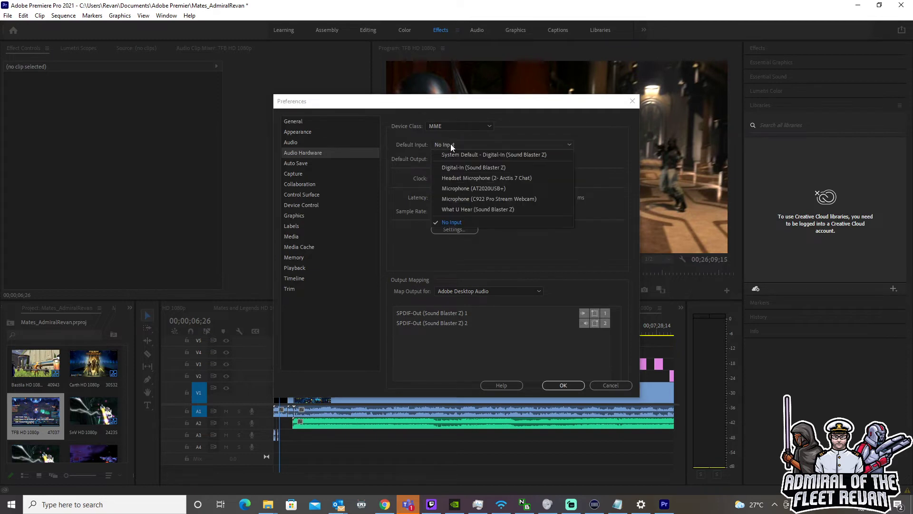
pyautogui.click(472, 168)
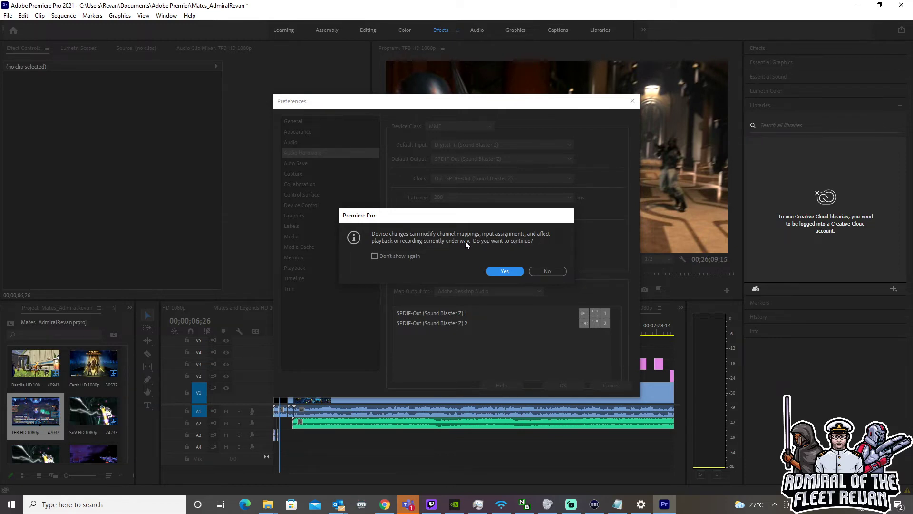
pyautogui.click(552, 271)
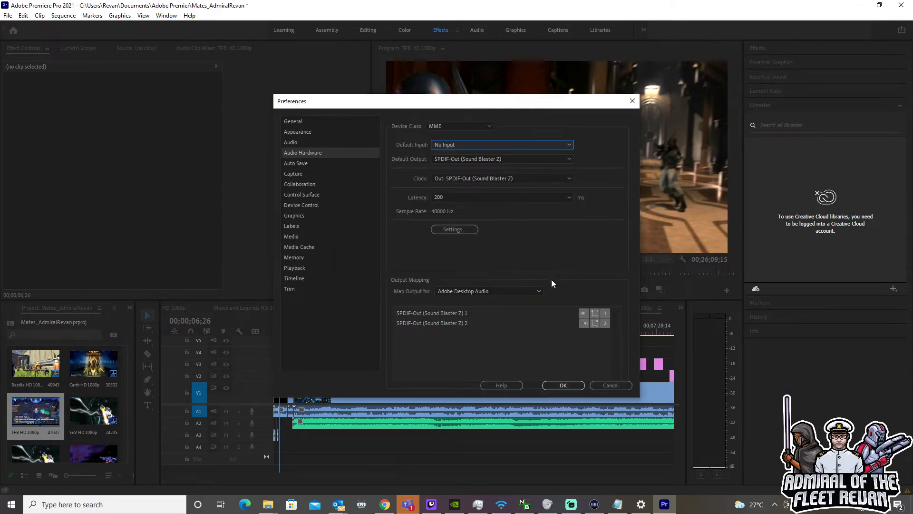
pyautogui.click(467, 146)
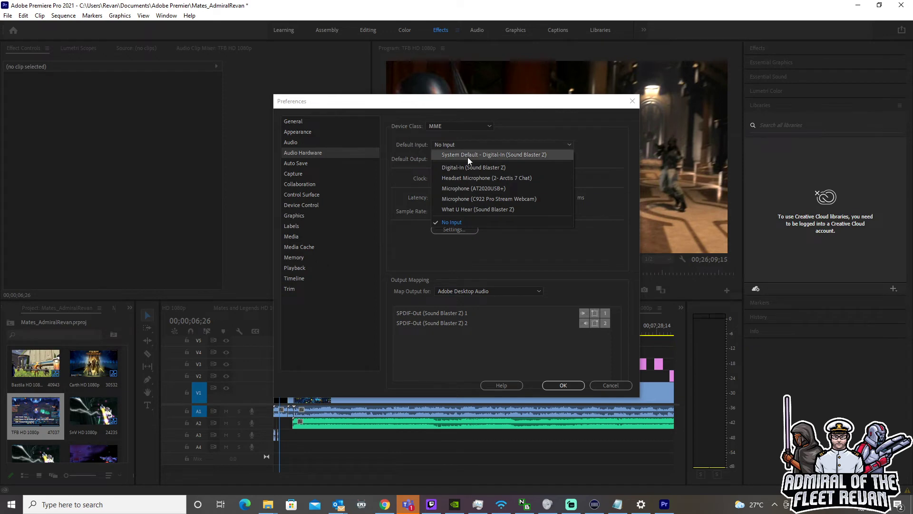
pyautogui.click(467, 156)
pyautogui.click(503, 270)
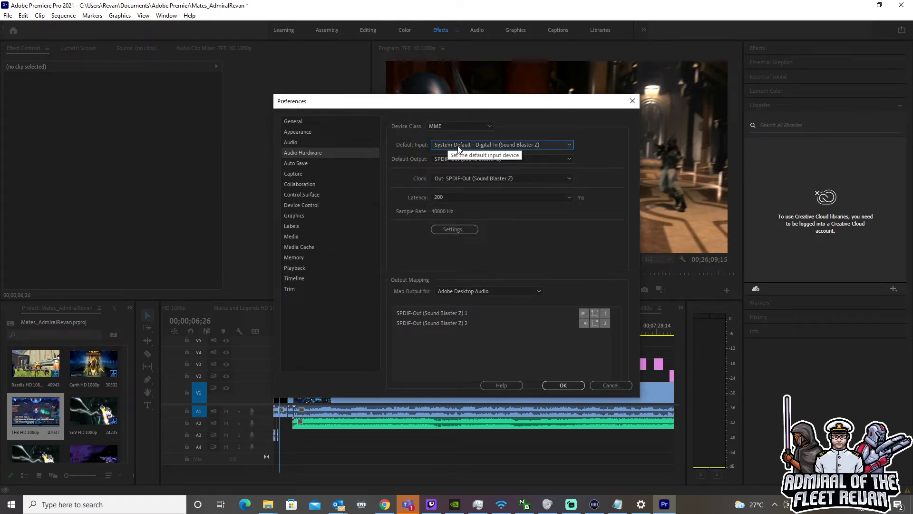
# - Set the default audio input back to No Input, accept the device change, and apply the preferences
pyautogui.click(459, 149)
pyautogui.click(468, 220)
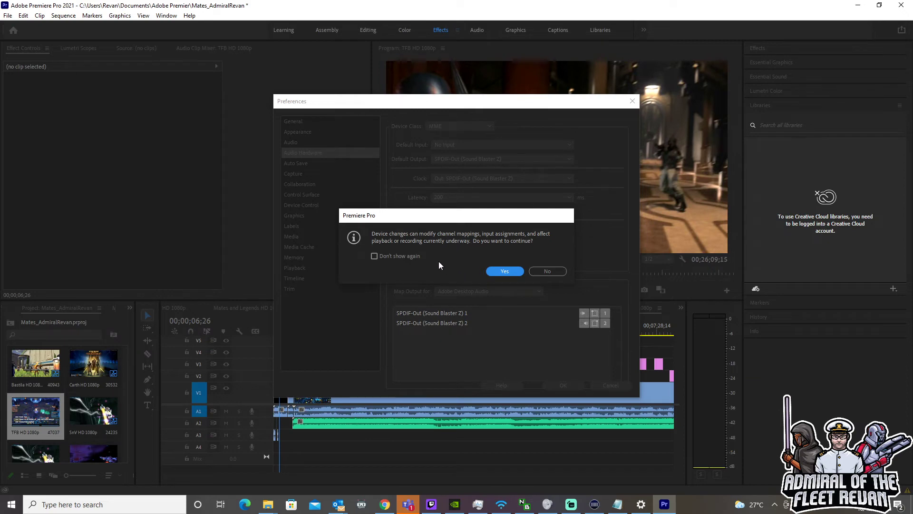
pyautogui.click(504, 271)
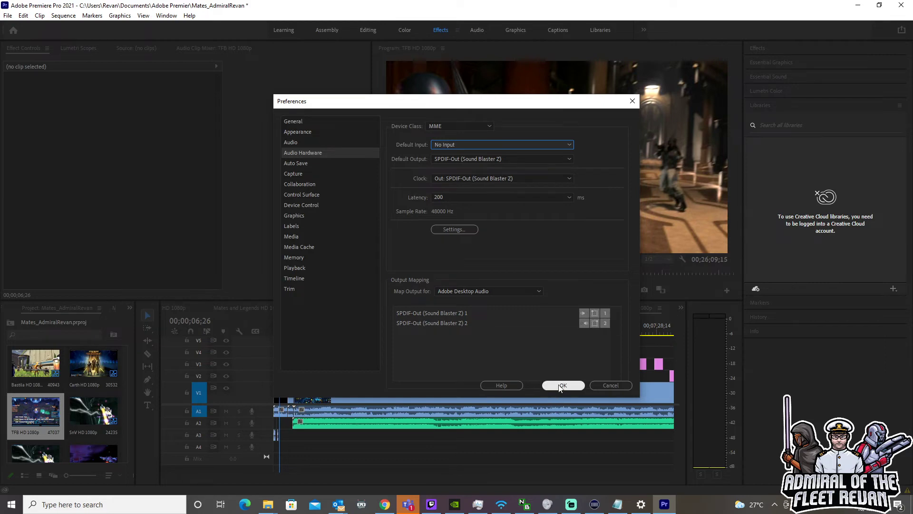
pyautogui.click(562, 386)
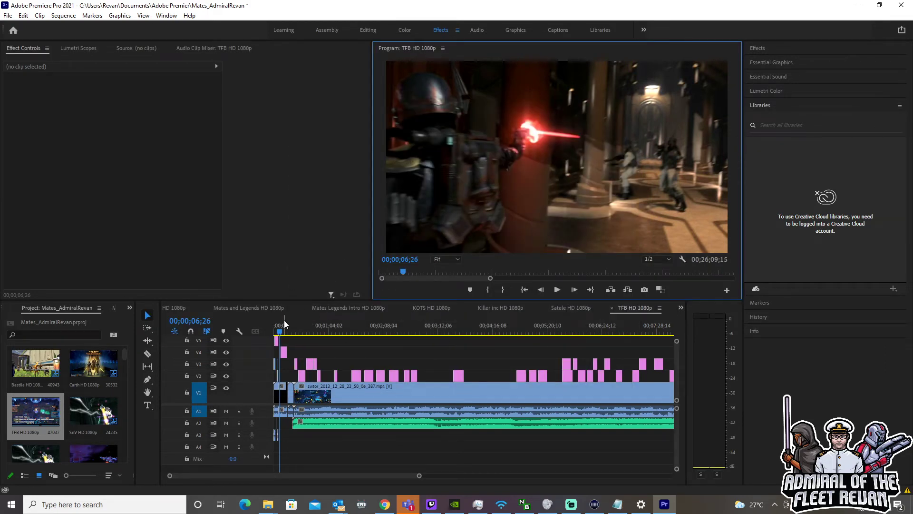
# - Test preview playback in the TFB HD 1080p sequence and from the start of the Mates Legends of the Sea HD 1080p sequence
pyautogui.click(557, 290)
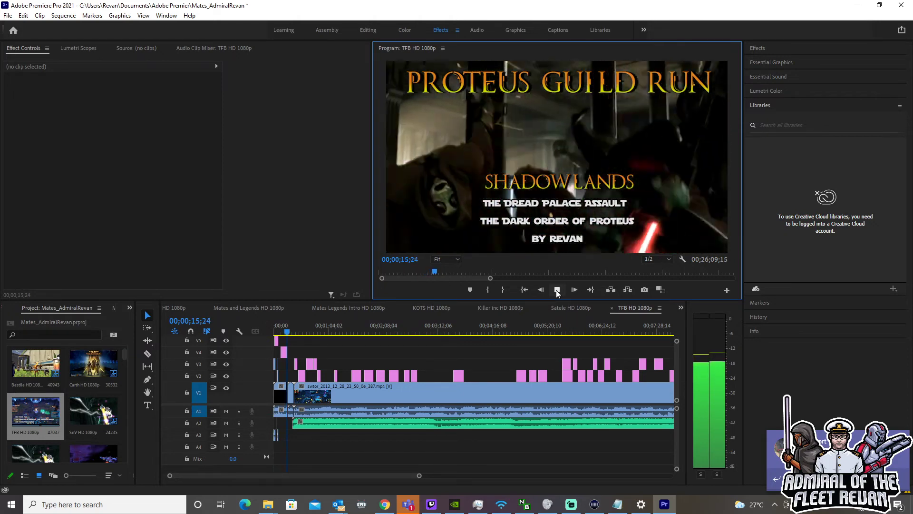
pyautogui.click(558, 289)
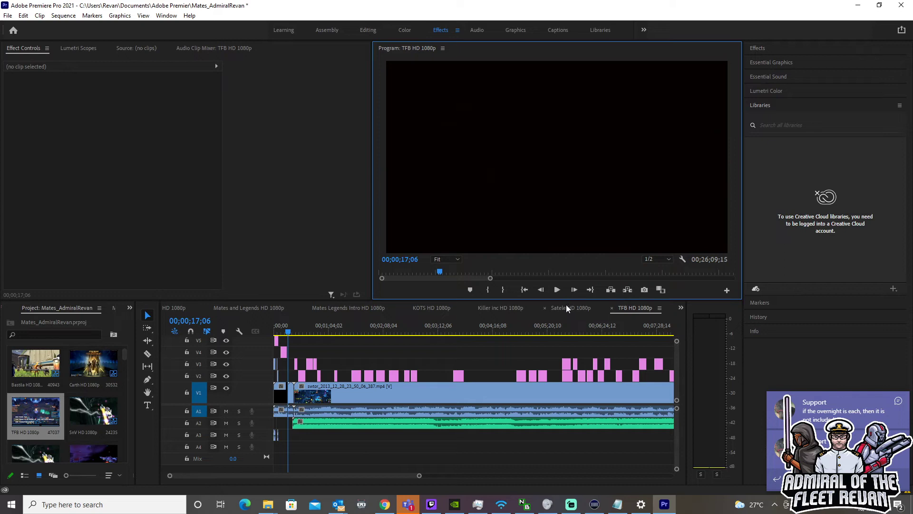
pyautogui.click(179, 309)
pyautogui.click(314, 333)
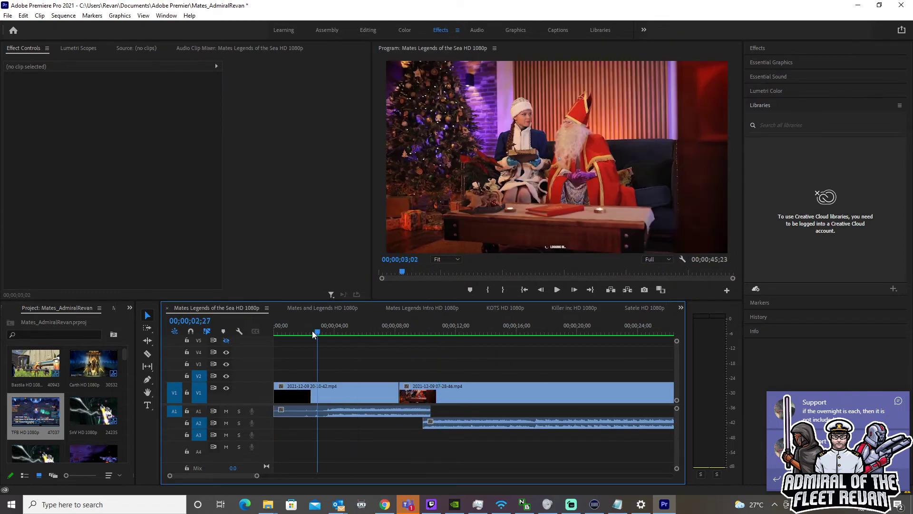
pyautogui.press('Home')
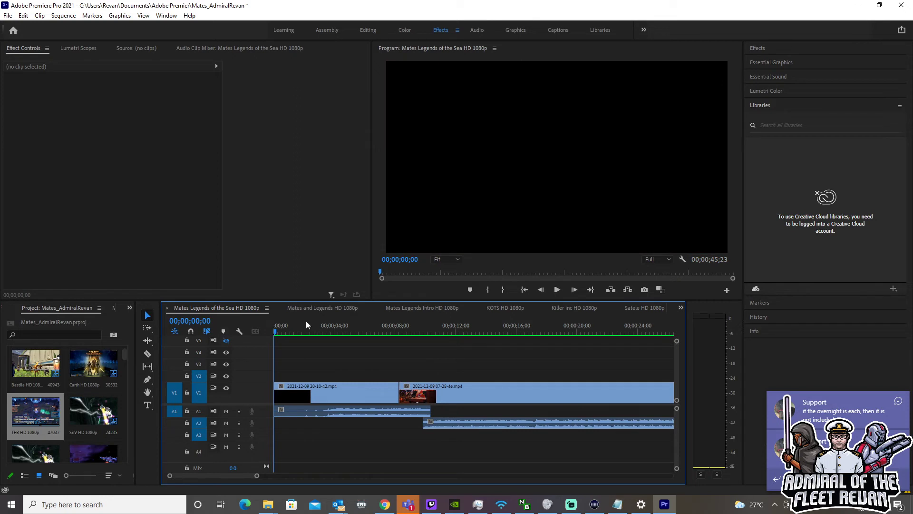
pyautogui.click(557, 289)
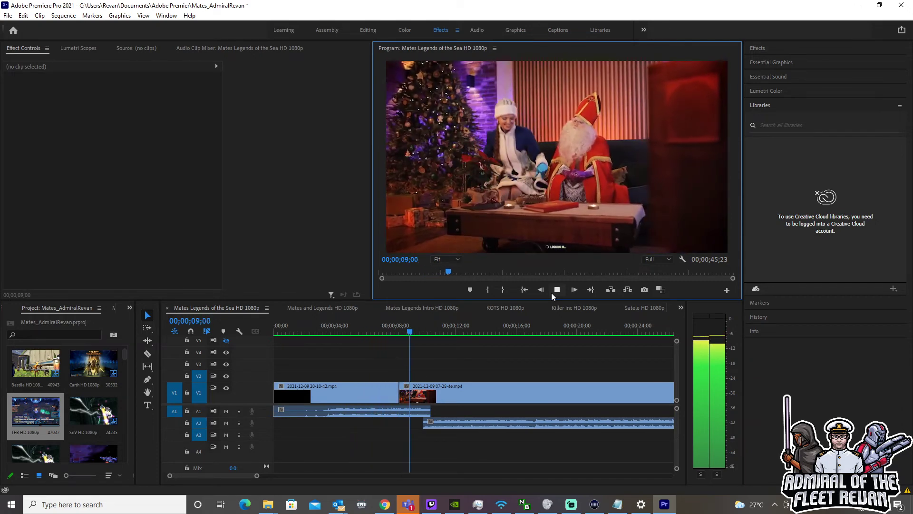
pyautogui.click(557, 290)
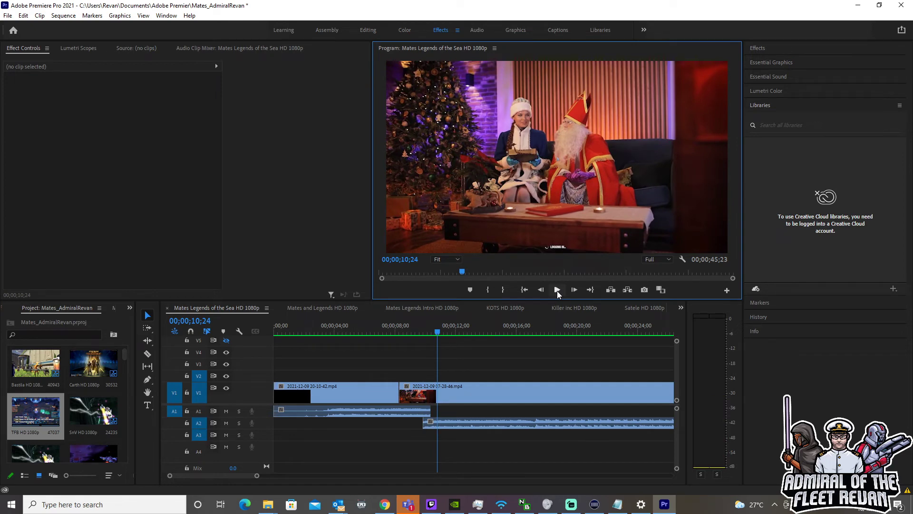
# - Open the Satele HD 1080p sequence and apply System Default - Digital-In (Sound Blaster Z) as the default input in the Audio Hardware preferences
pyautogui.click(652, 309)
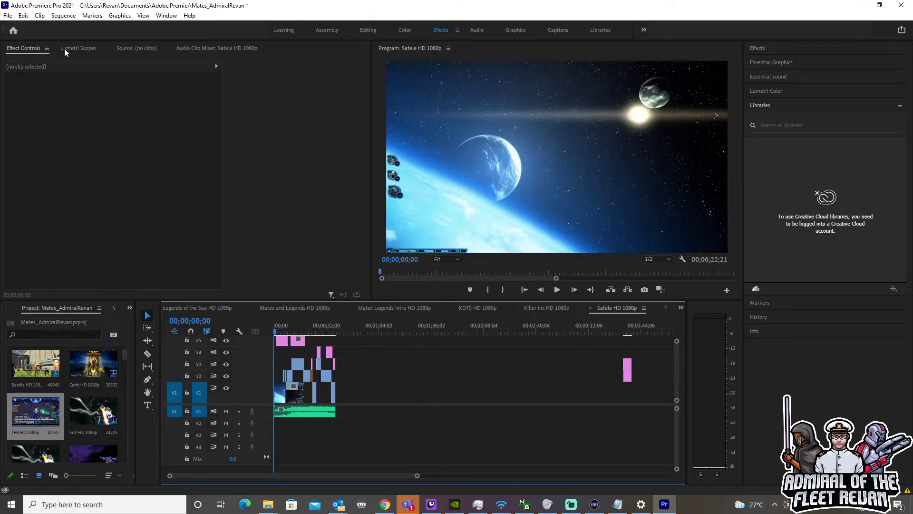
pyautogui.click(23, 15)
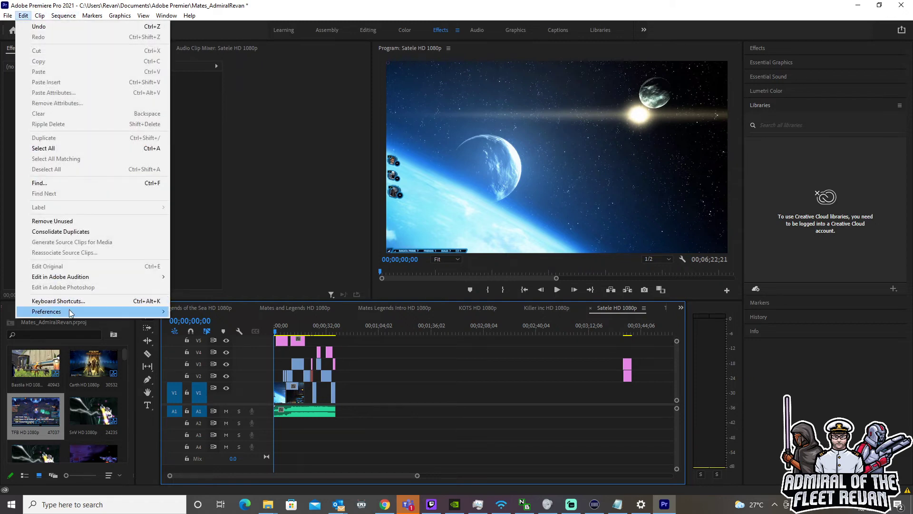
pyautogui.moveTo(137, 314)
pyautogui.click(186, 311)
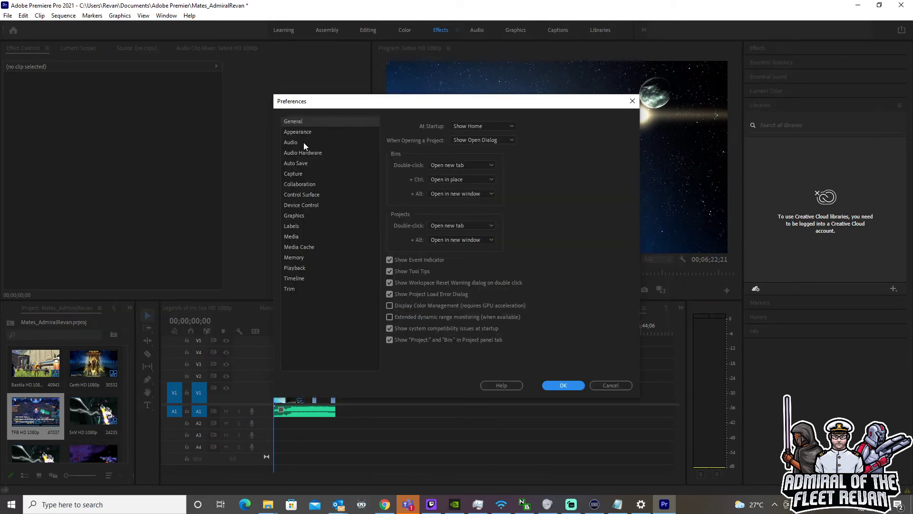
pyautogui.click(304, 152)
pyautogui.click(450, 144)
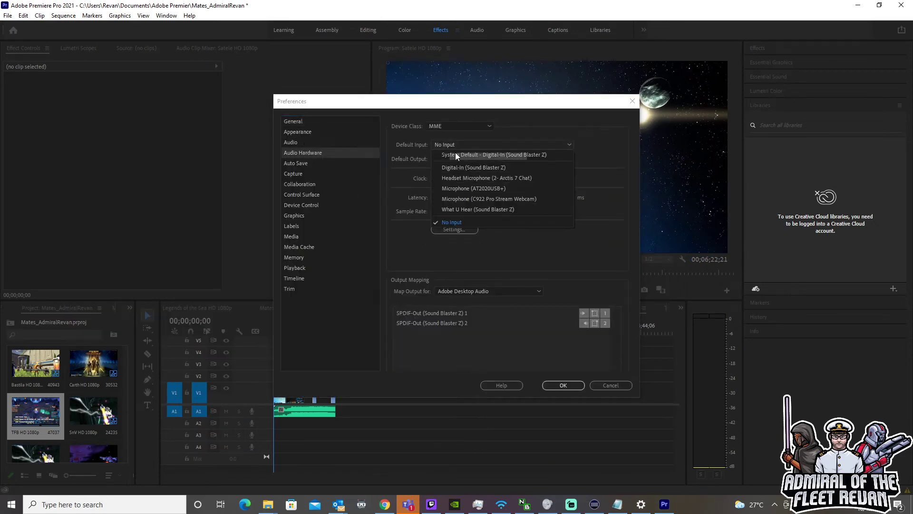
pyautogui.click(461, 152)
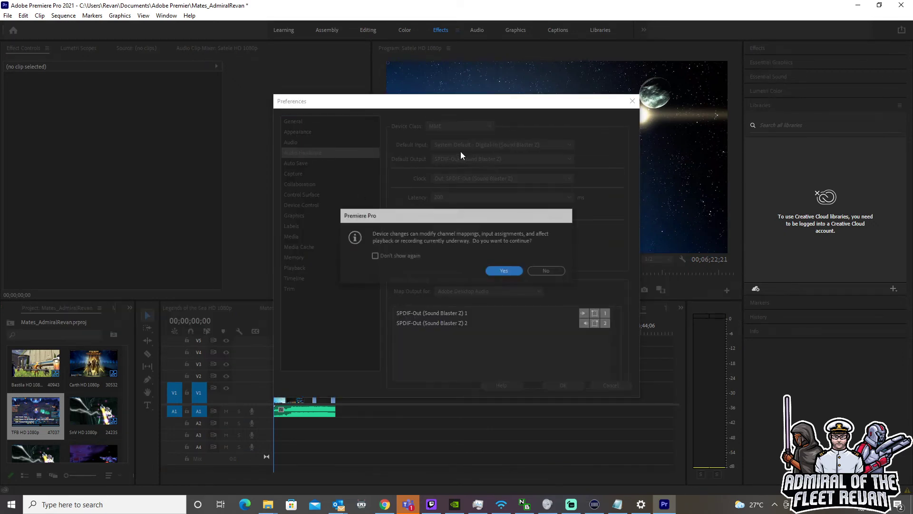
pyautogui.click(507, 270)
pyautogui.click(557, 384)
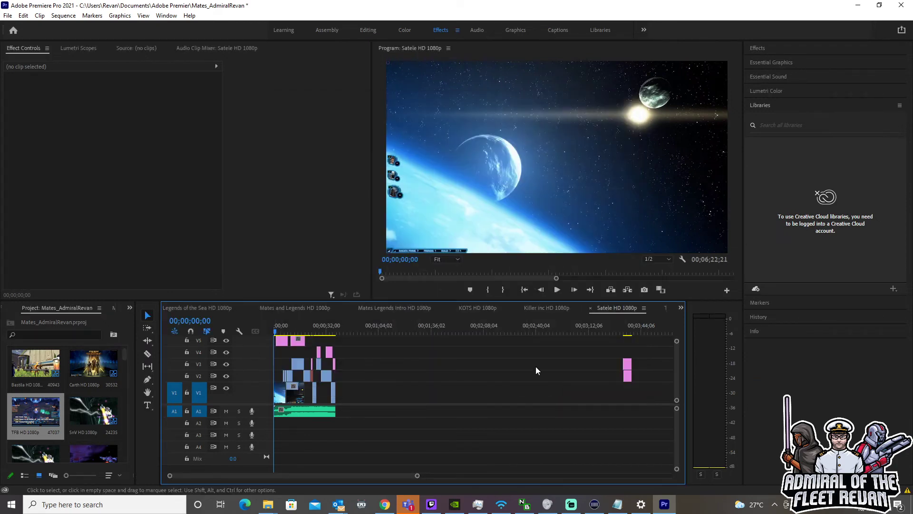
# - Play the opening of the Satele HD 1080p sequence to test playback, and stop it
pyautogui.click(561, 292)
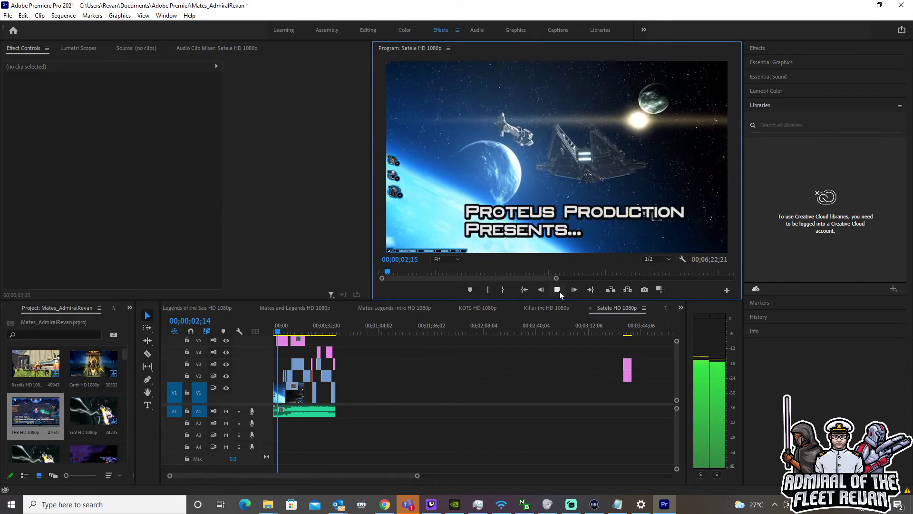
pyautogui.click(559, 289)
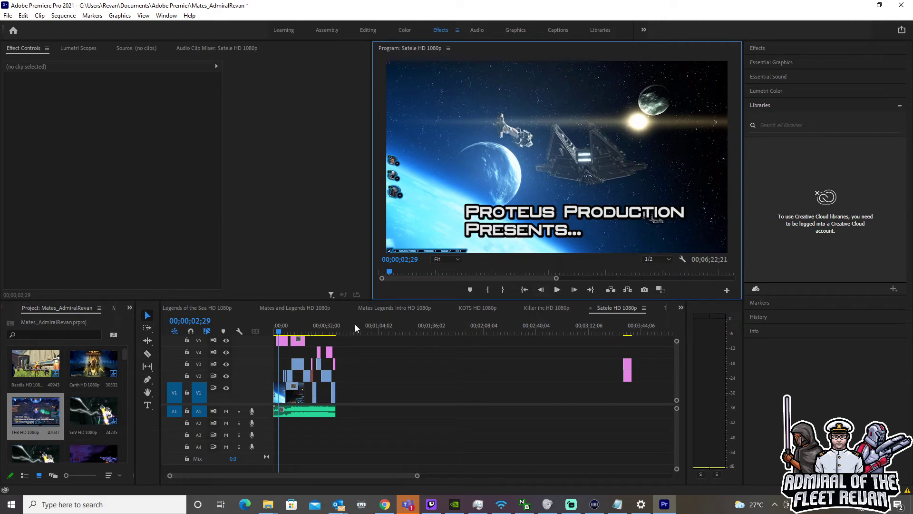
# - Return the playhead to the start of the Satele HD 1080p sequence
pyautogui.moveTo(278, 336); pyautogui.dragTo(252, 332)
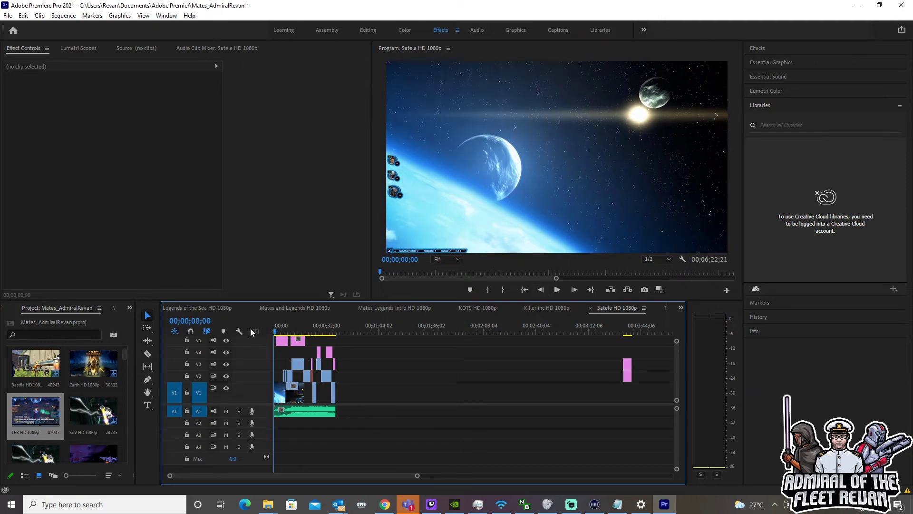
pyautogui.click(22, 16)
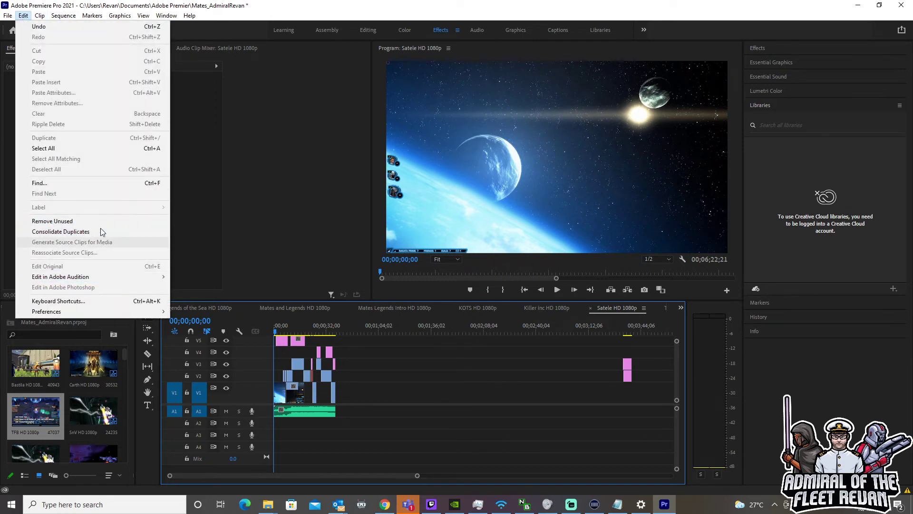
pyautogui.moveTo(62, 15)
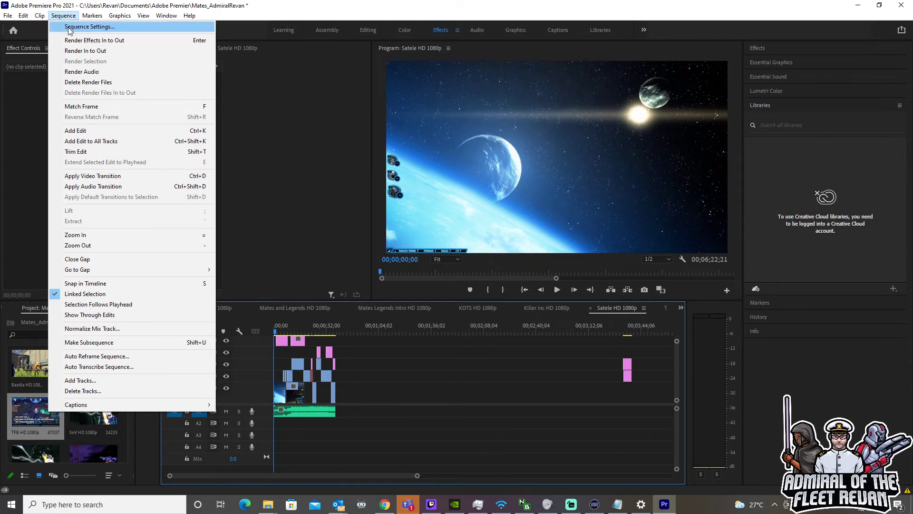
pyautogui.moveTo(87, 271)
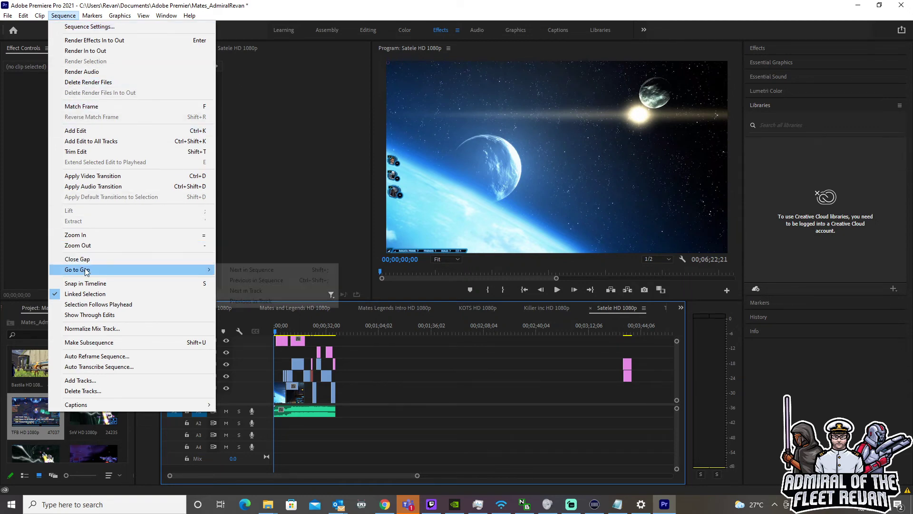
pyautogui.press('Escape')
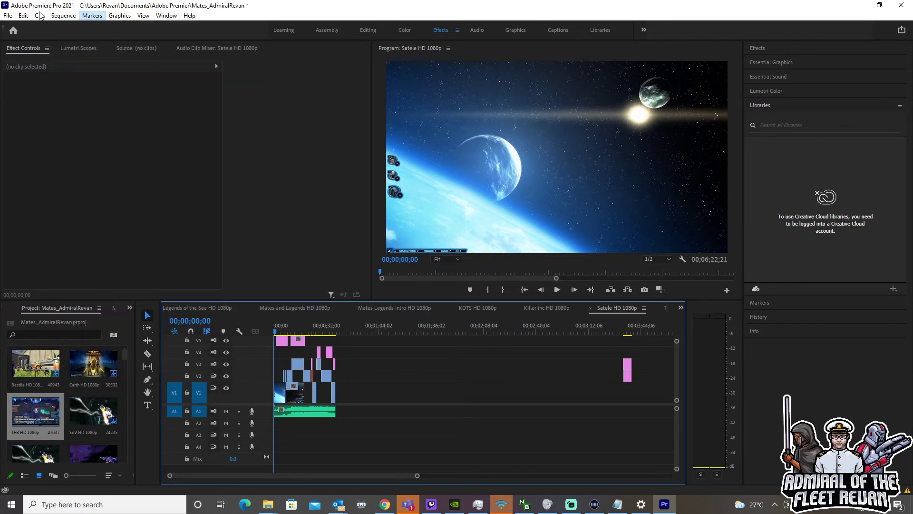
# - Set the default input to No Input in the Audio Hardware preferences, accept the device change, and apply the preferences
pyautogui.click(40, 16)
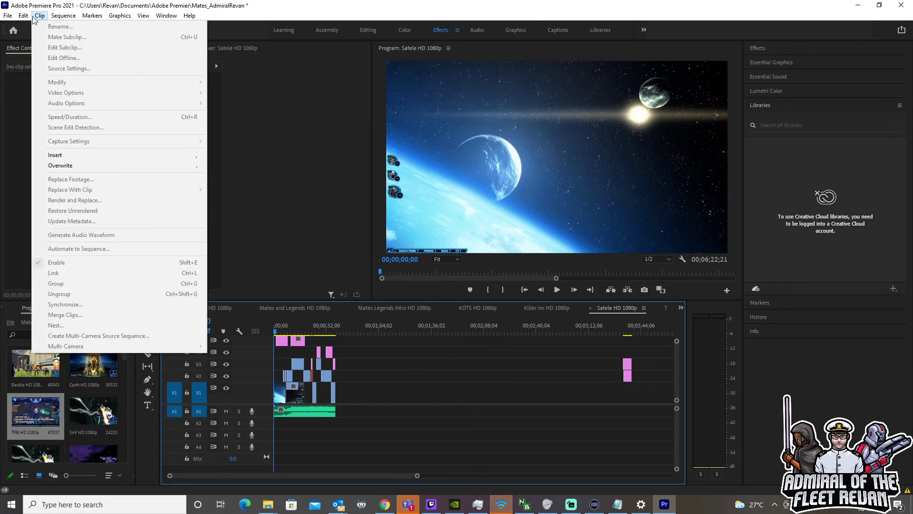
pyautogui.moveTo(23, 16)
pyautogui.moveTo(87, 312)
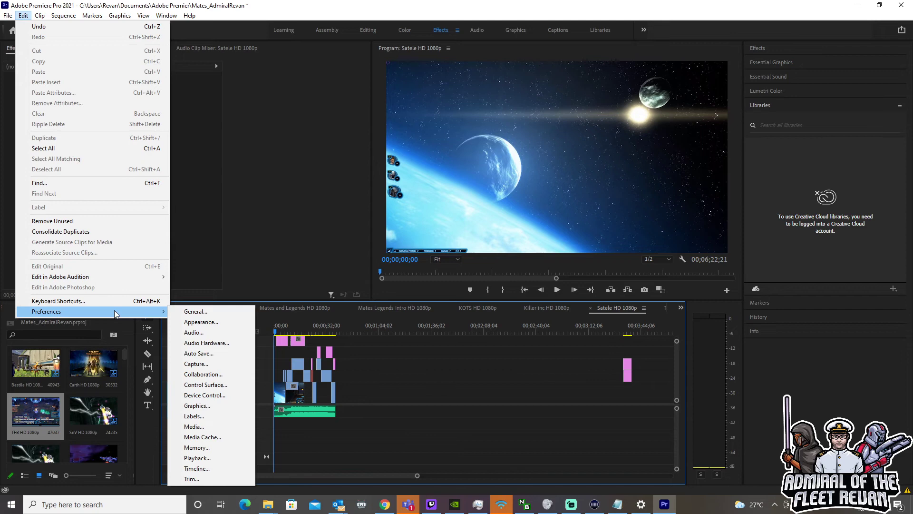
pyautogui.click(198, 312)
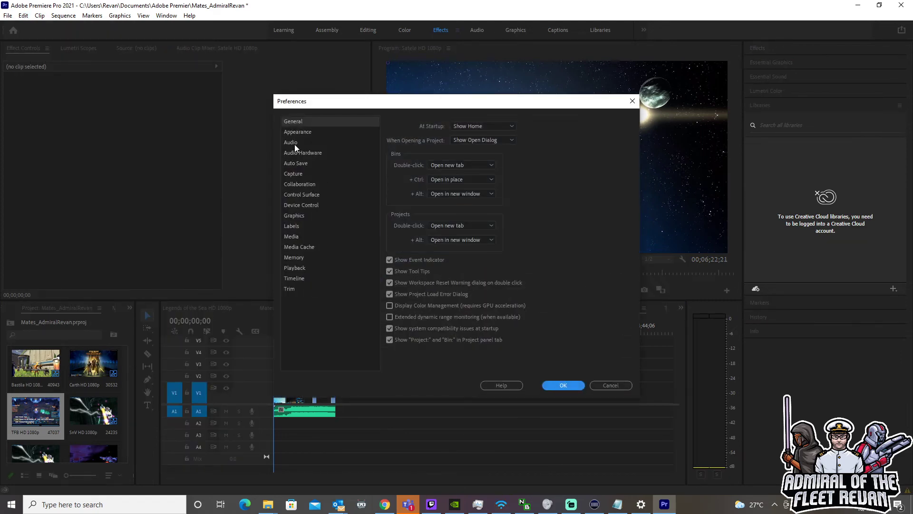
pyautogui.click(298, 141)
pyautogui.click(301, 151)
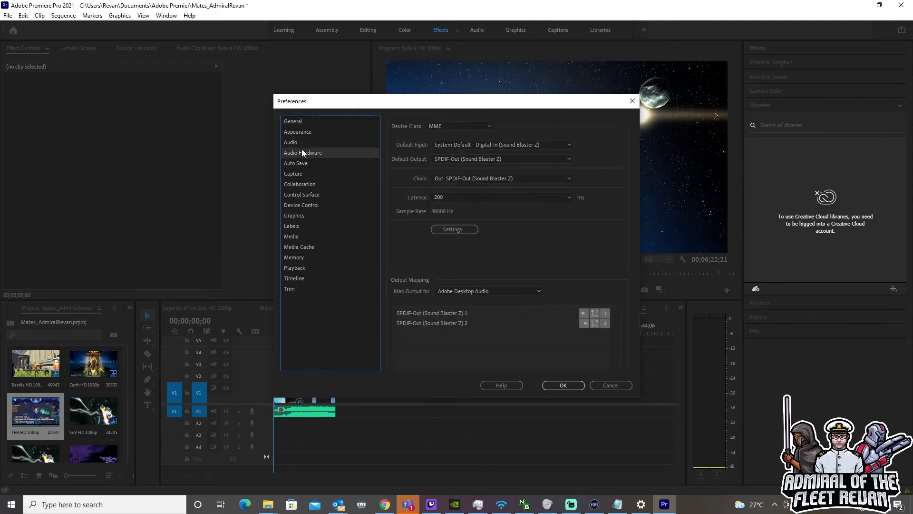
pyautogui.click(446, 144)
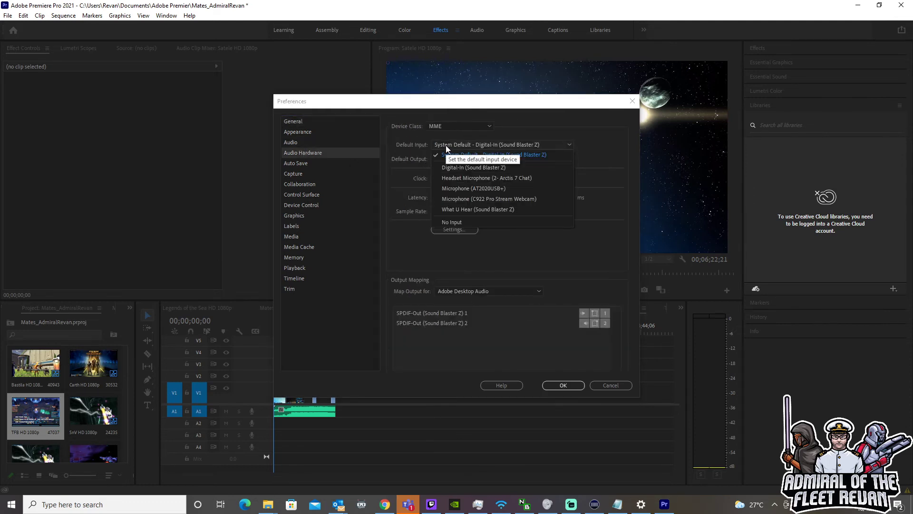
pyautogui.click(444, 222)
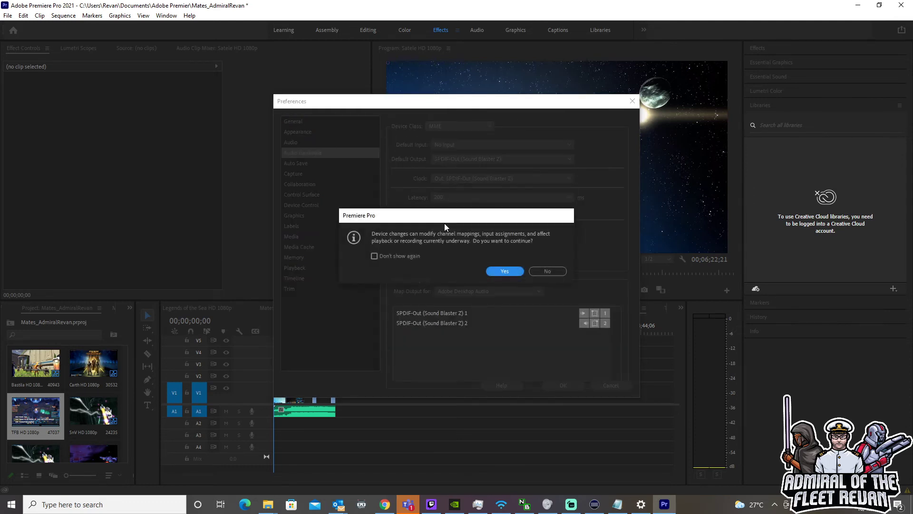
pyautogui.click(505, 271)
pyautogui.click(563, 384)
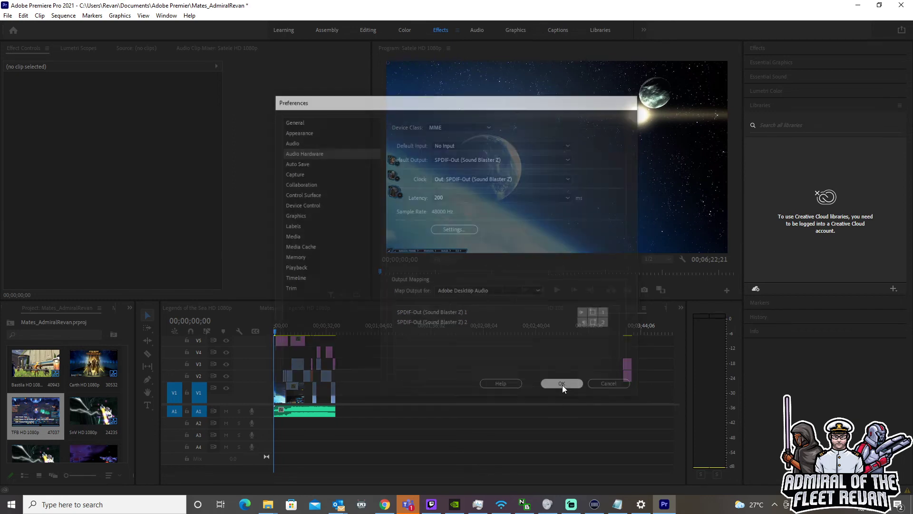
# - Play the Satele HD 1080p sequence from the start for about 16 seconds to test playback, and stop it
pyautogui.click(557, 290)
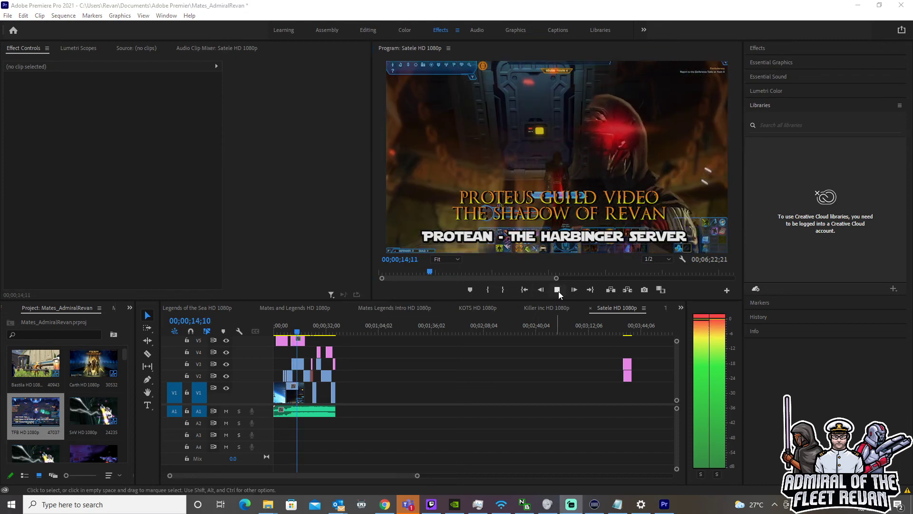
pyautogui.click(558, 290)
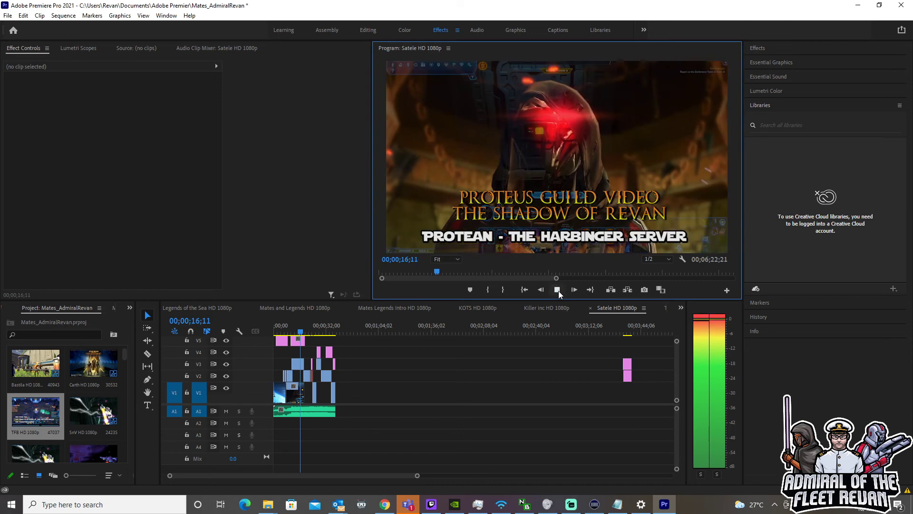
pyautogui.click(558, 290)
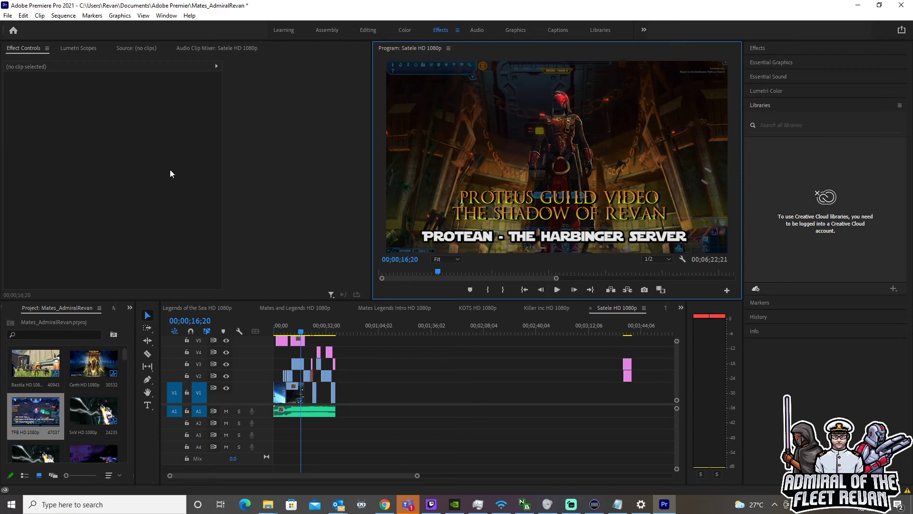
# - Review the Audio, Audio Hardware and Media preferences, including H264/HEVC hardware accelerated decoding and encoding, and close them without changes
pyautogui.click(63, 16)
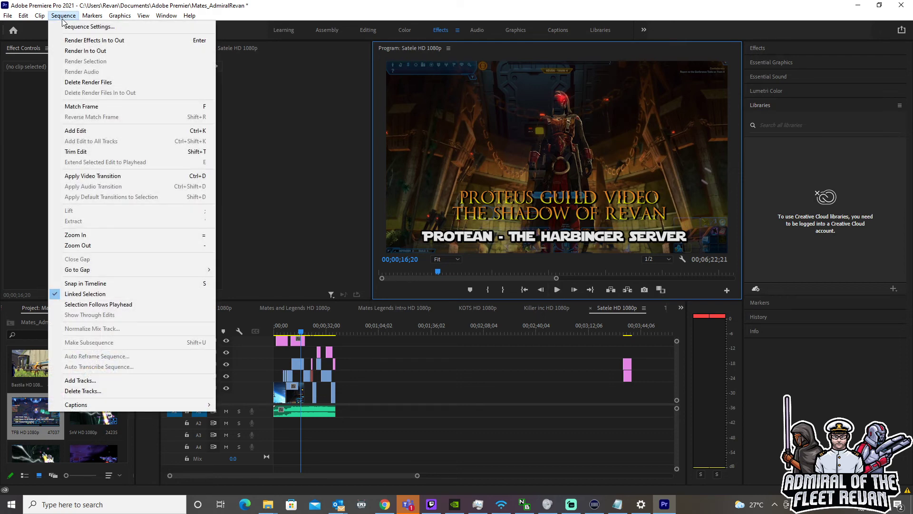
pyautogui.click(22, 16)
pyautogui.moveTo(53, 312)
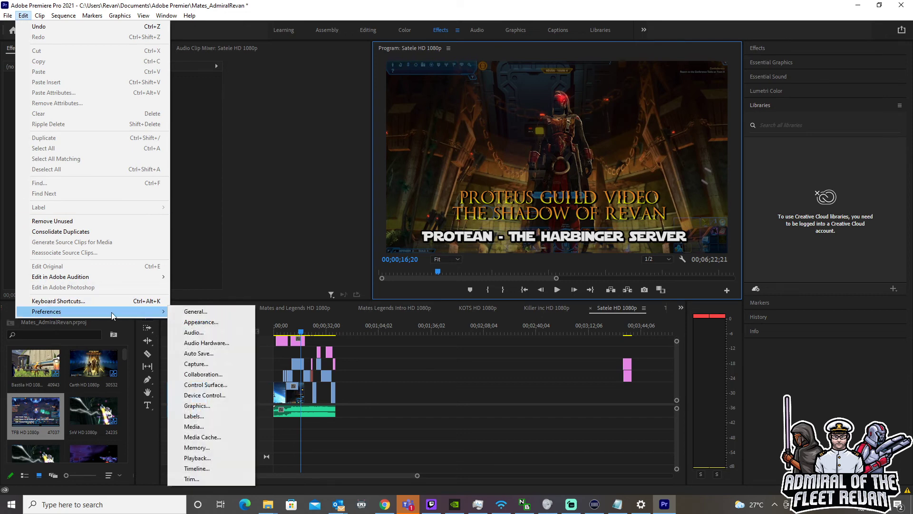
pyautogui.click(202, 313)
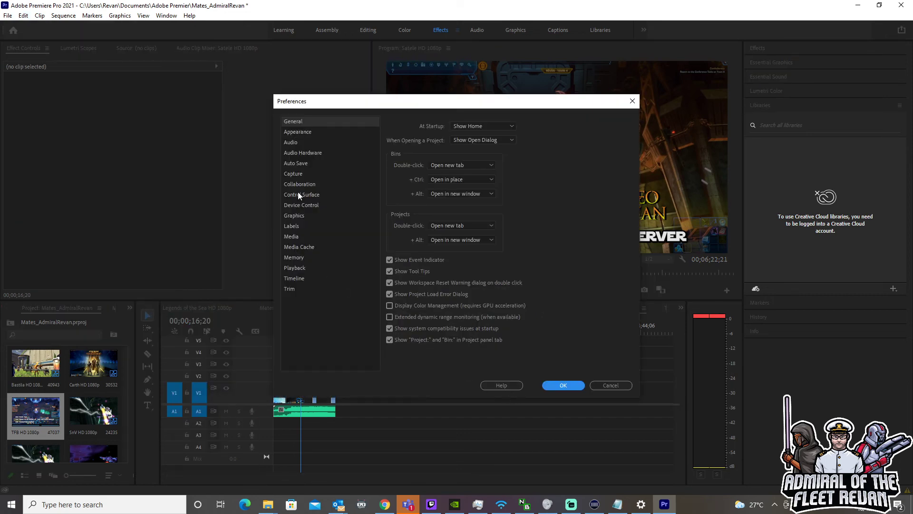
pyautogui.click(307, 143)
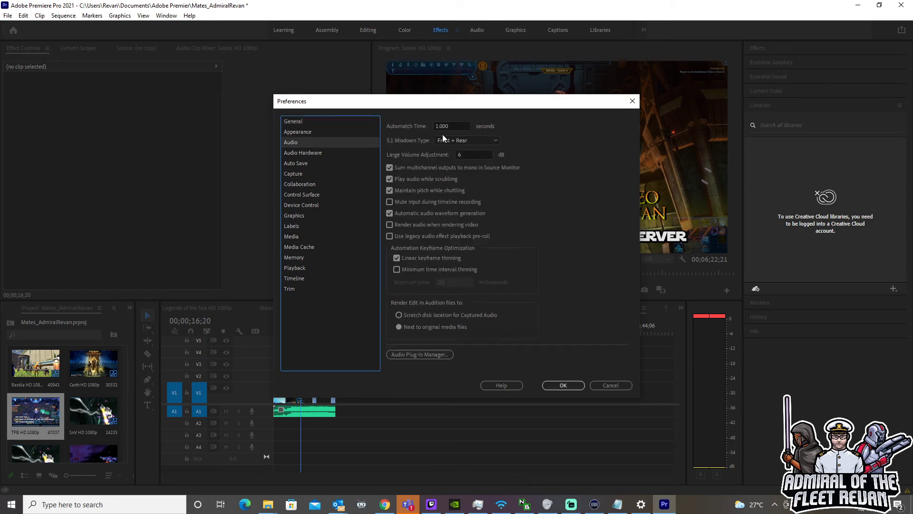
pyautogui.click(293, 154)
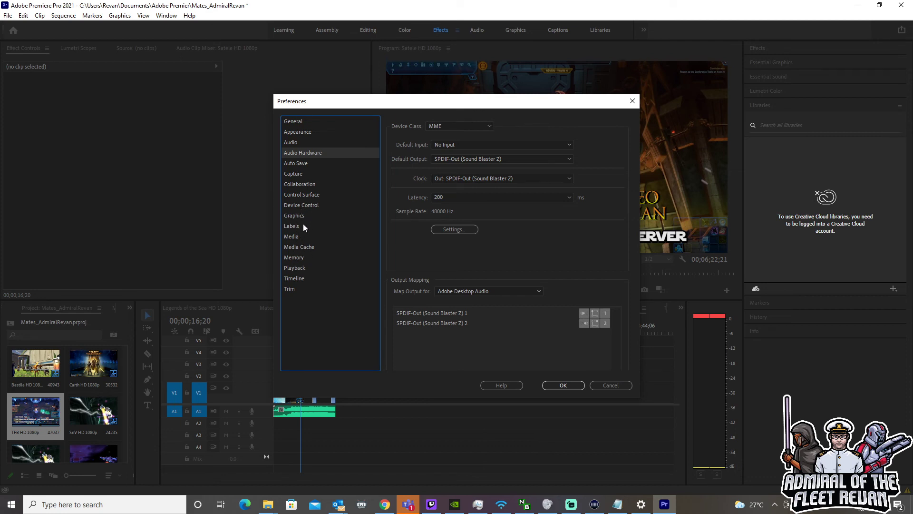
pyautogui.click(291, 237)
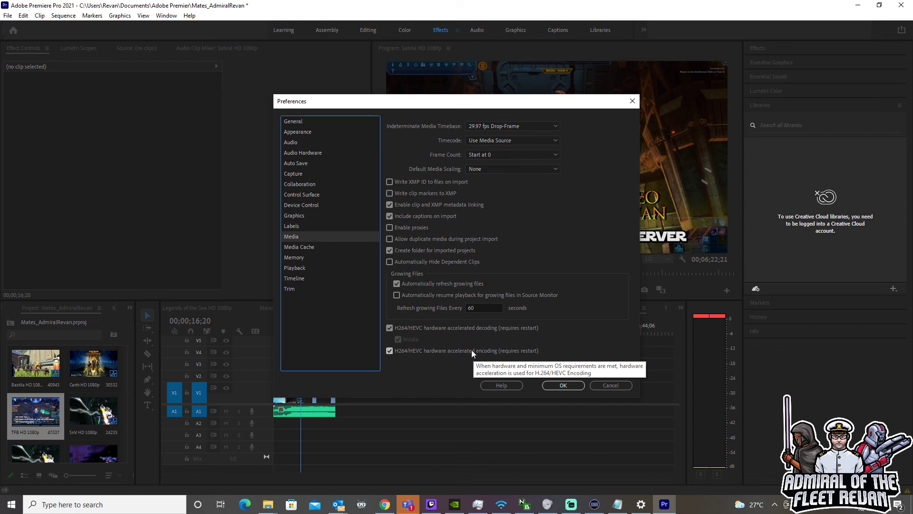
pyautogui.click(603, 386)
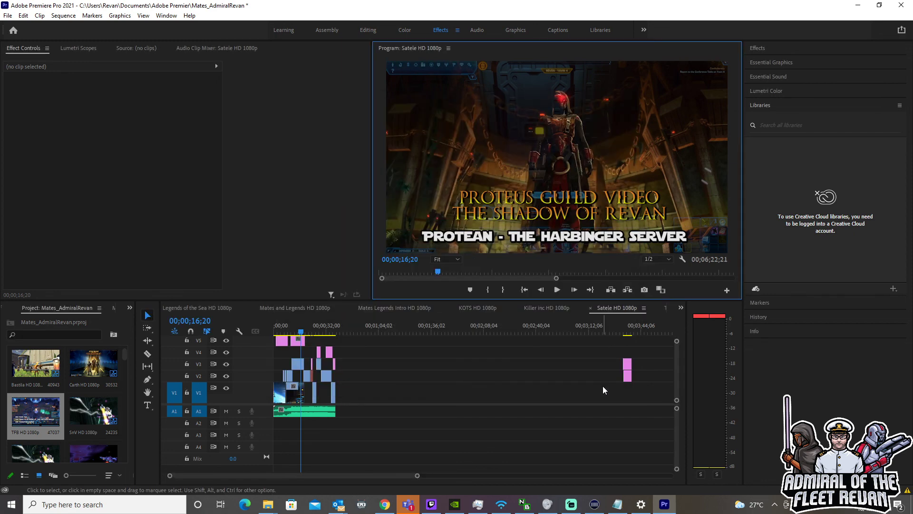